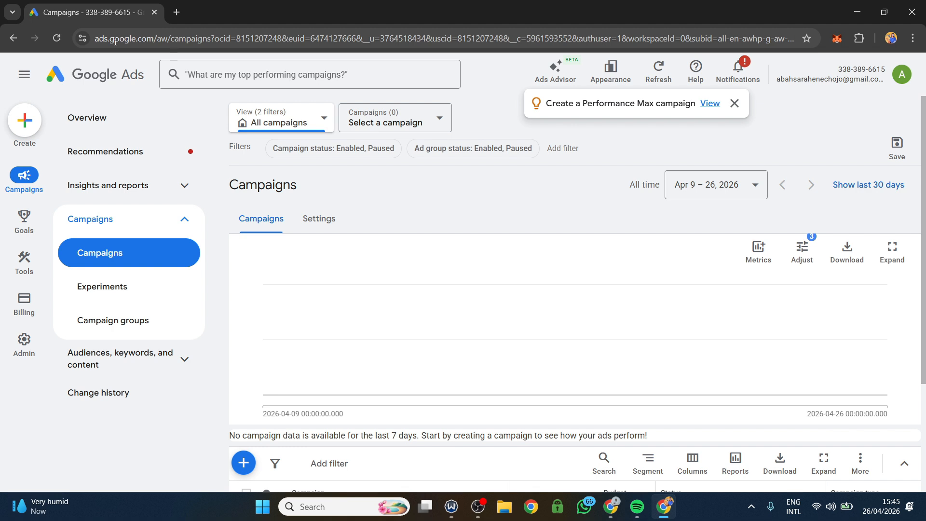
left_click(904, 81)
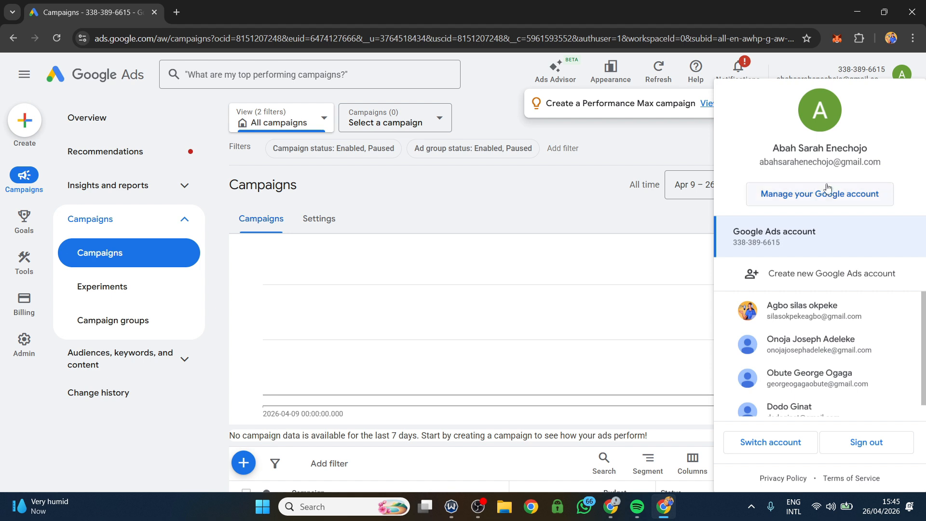
left_click(633, 147)
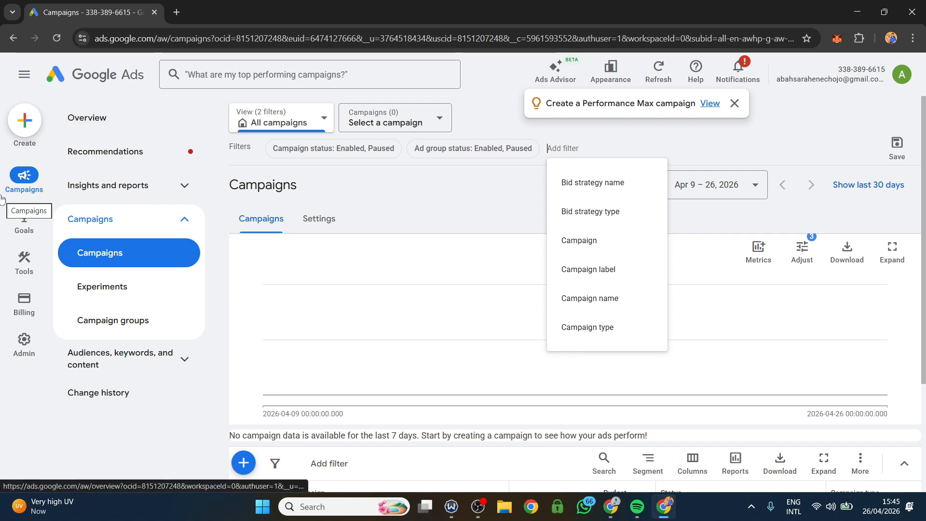
Go to the conversions summary under Goals and start creating a new conversion action
mouse_move(23, 219)
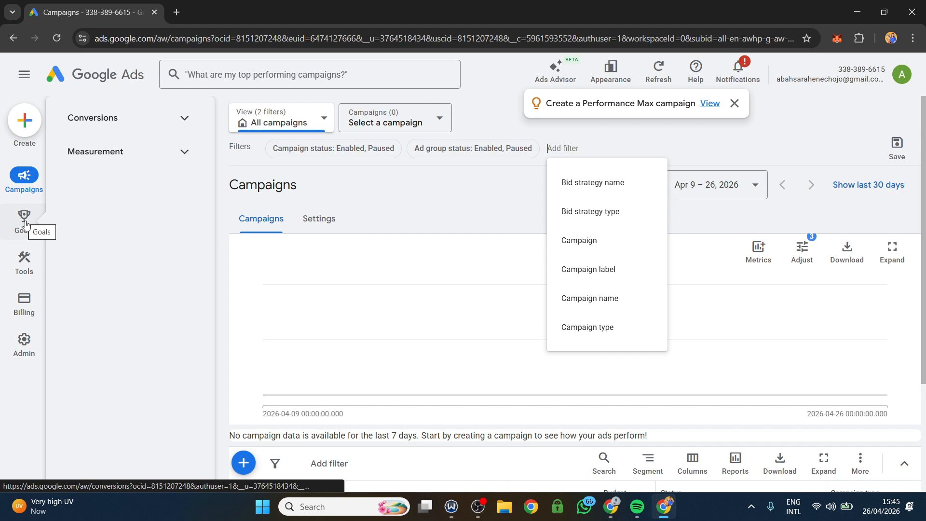
mouse_move(40, 190)
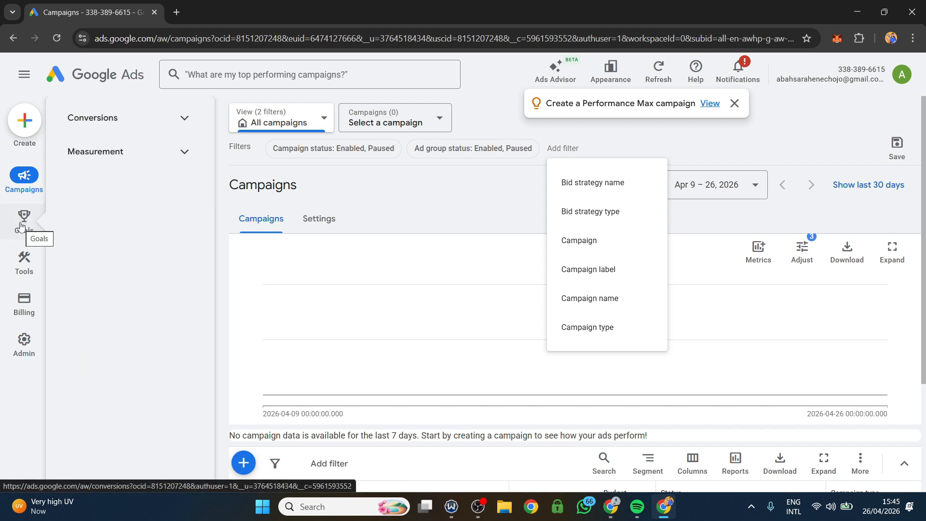
left_click(92, 124)
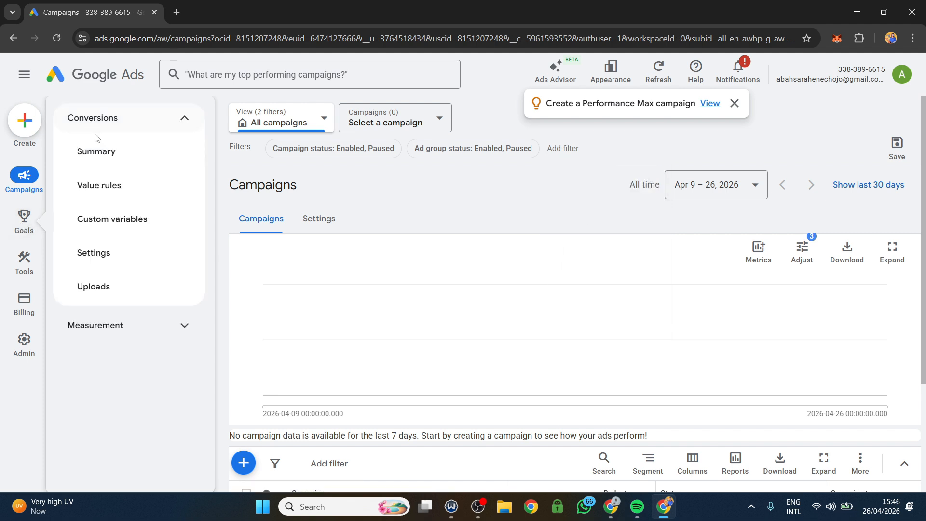
left_click(107, 160)
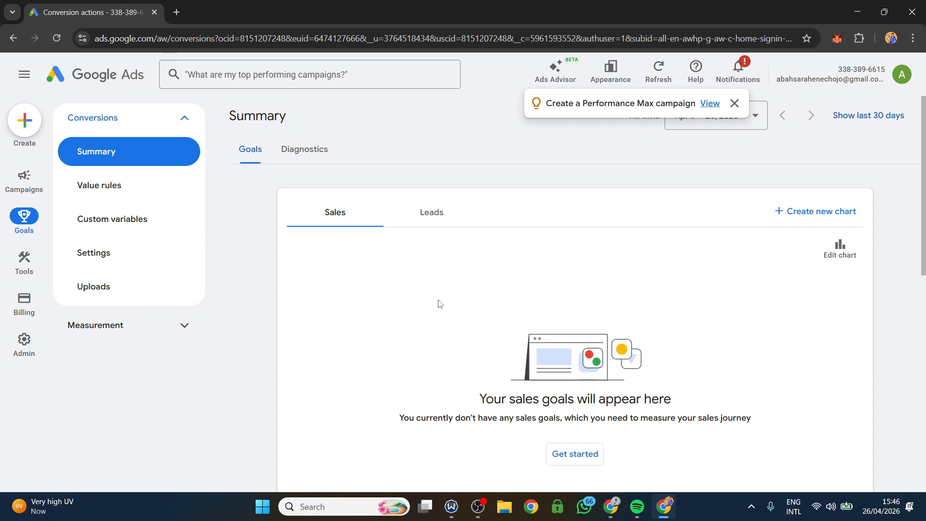
scroll(412, 316, "down", 4)
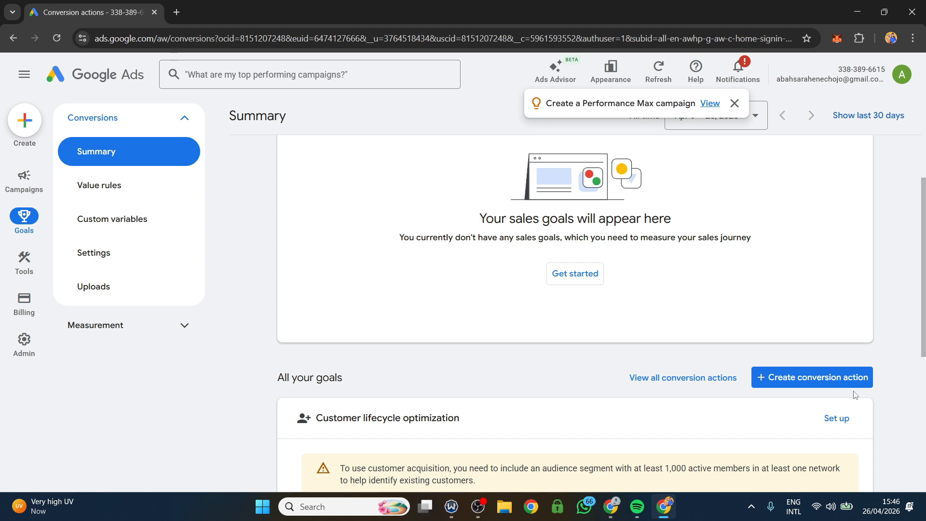
left_click(818, 381)
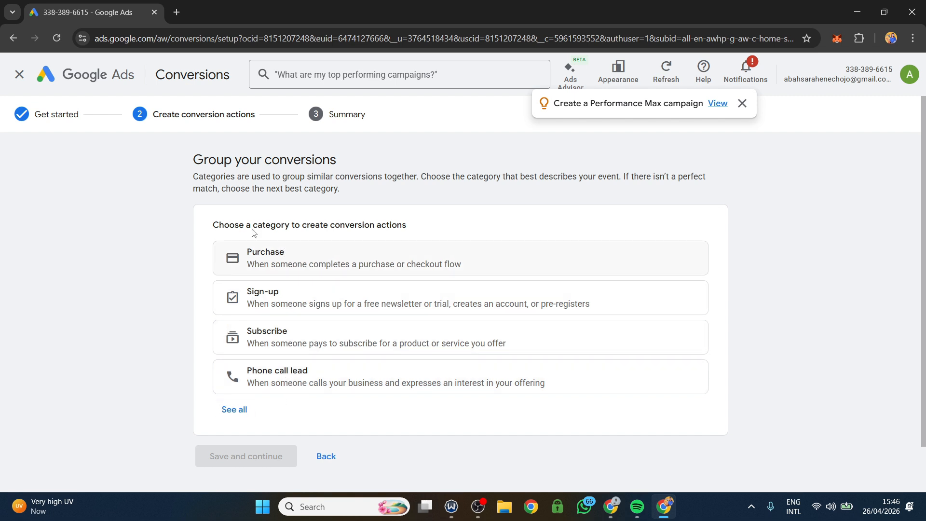
Show all conversion categories and choose Contact as the category for the new conversion action
left_click(235, 410)
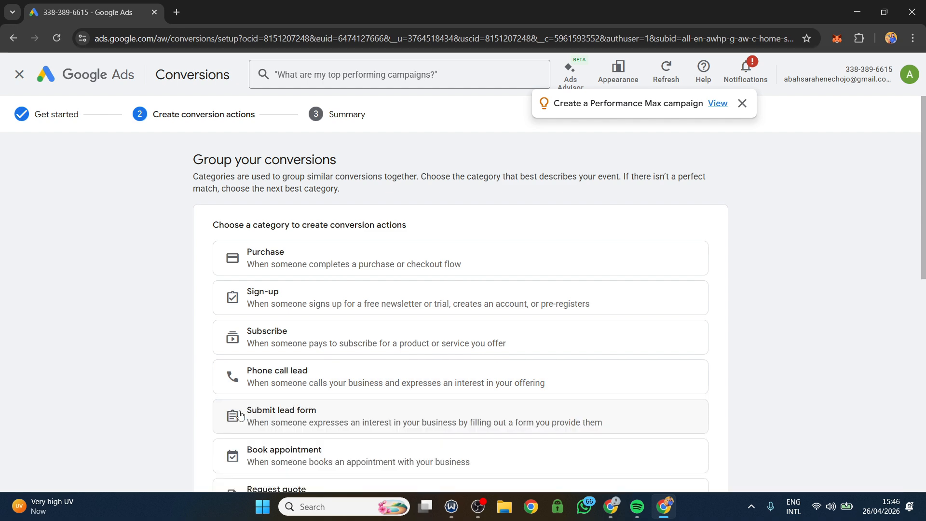
scroll(289, 306, "down", 9)
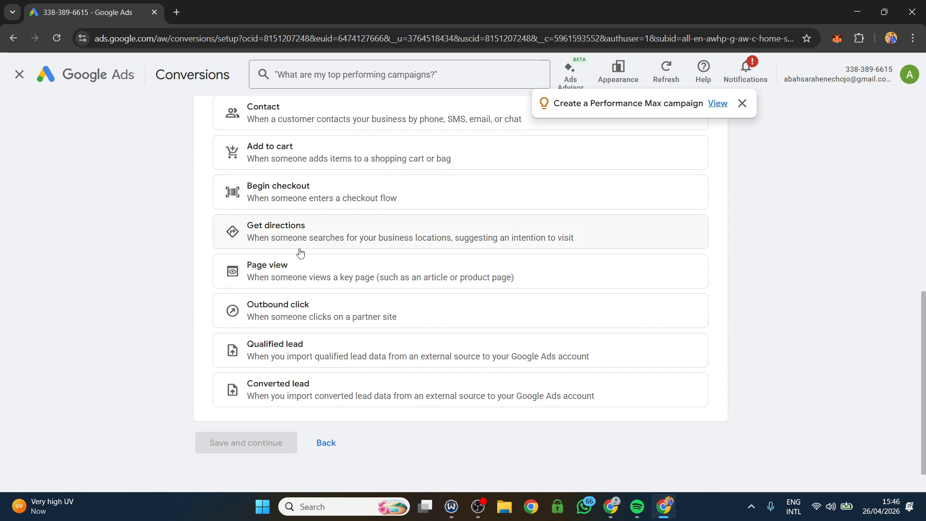
scroll(295, 289, "up", 3)
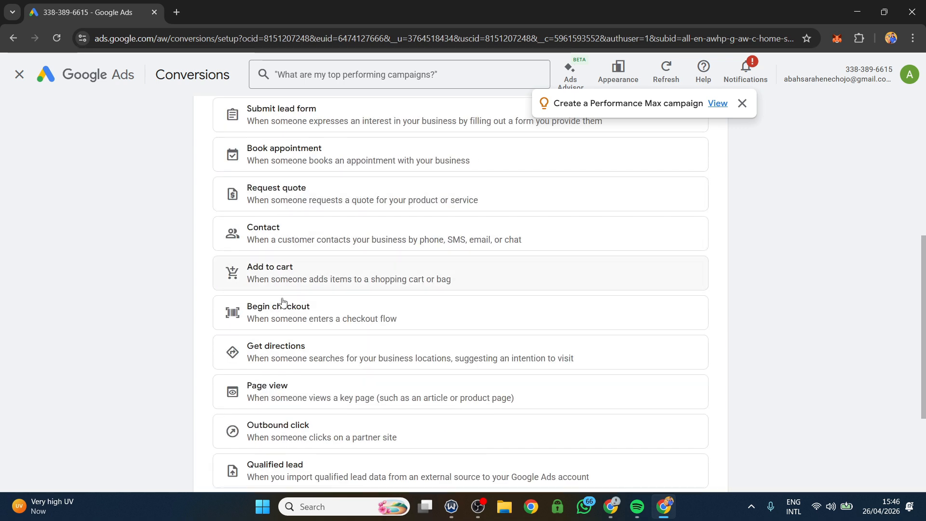
scroll(287, 317, "up", 5)
scroll(287, 317, "up", 2)
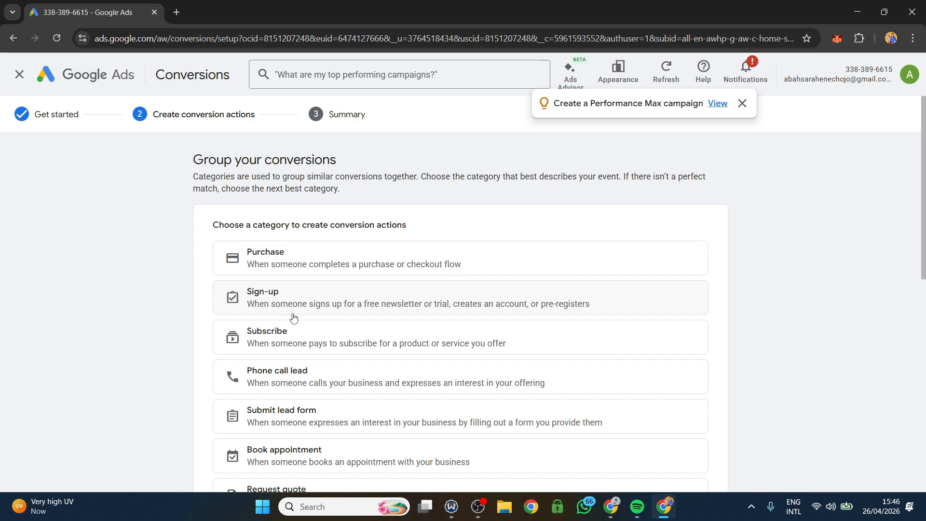
scroll(293, 317, "down", 2)
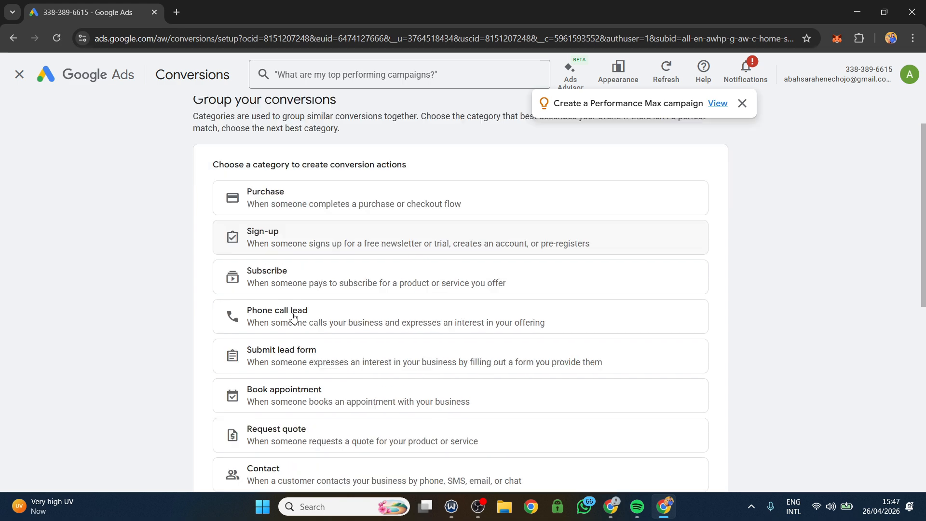
left_click(283, 421)
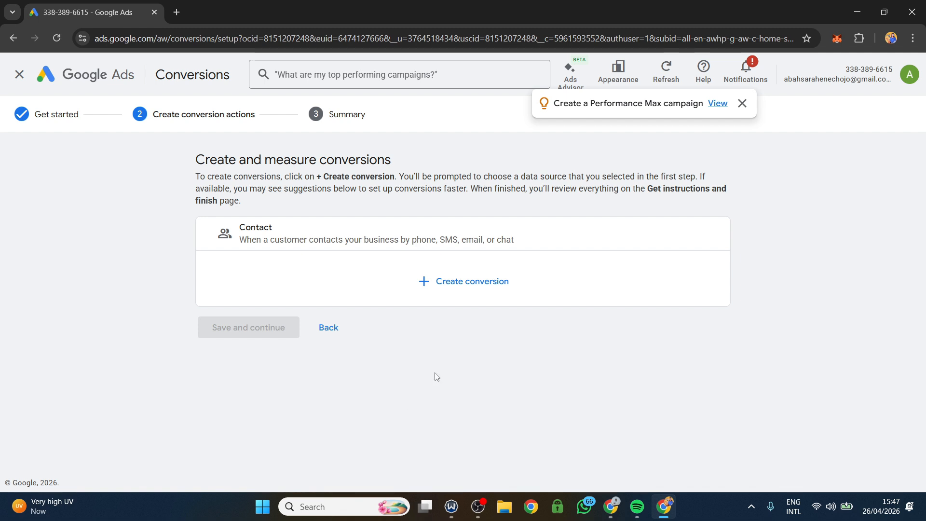
Add a conversion to the Contact category with mzbrewimports.systeme.io as the data source, created manually with code
left_click(452, 284)
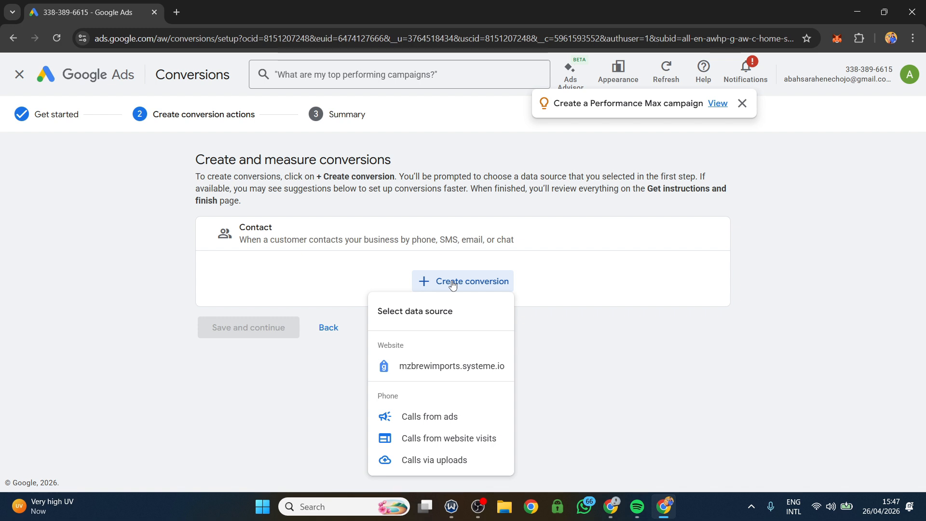
left_click(410, 372)
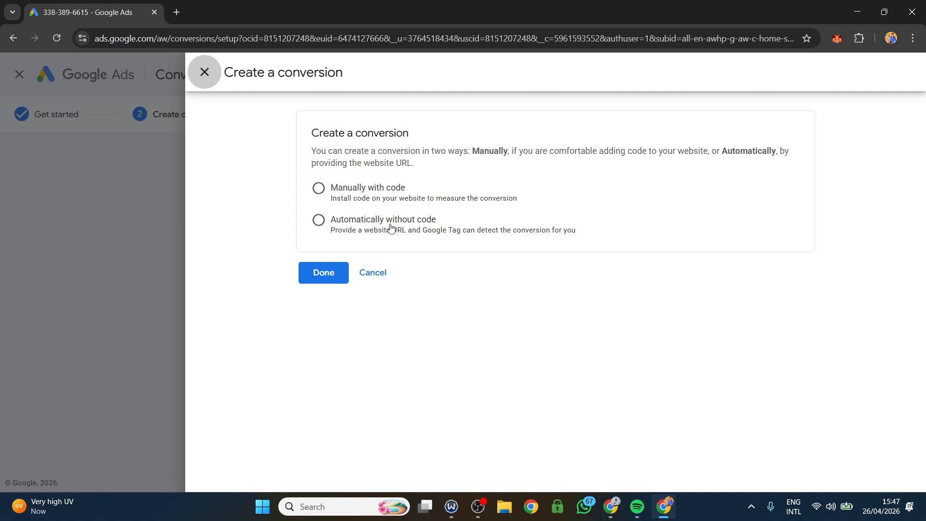
left_click(319, 188)
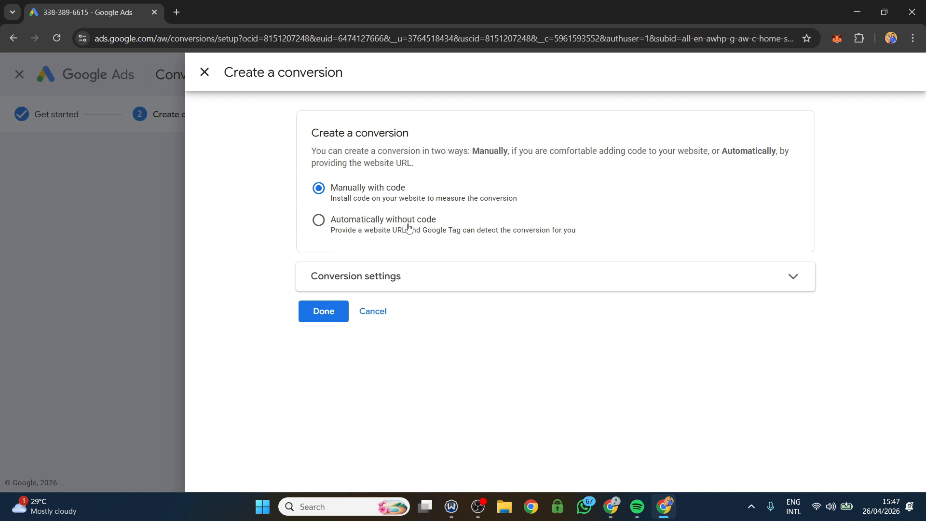
Expand the conversion settings and set the value option to use the same value for each conversion
left_click(457, 278)
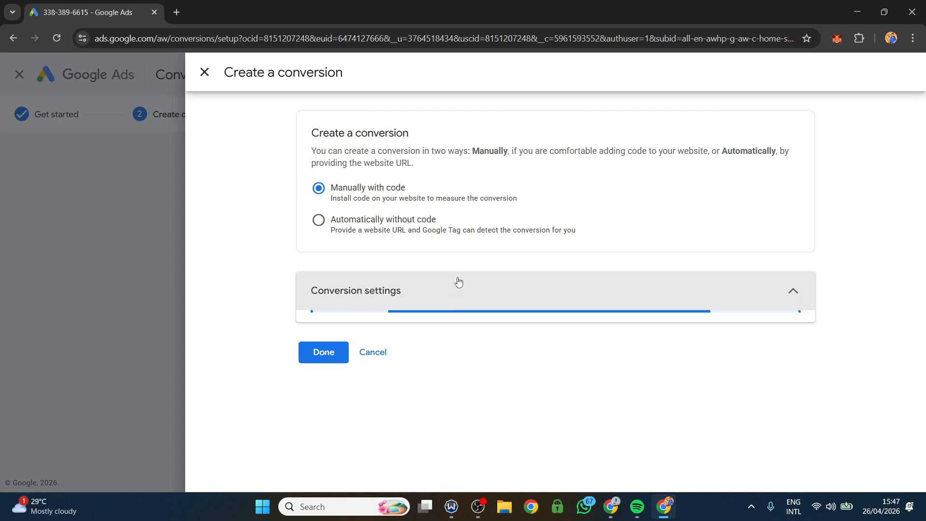
scroll(464, 283, "down", 2)
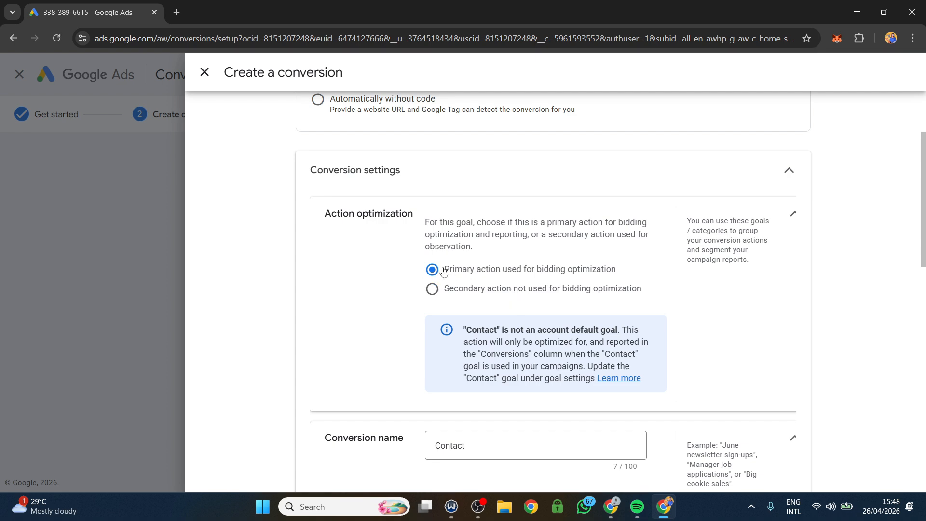
scroll(449, 273, "down", 4)
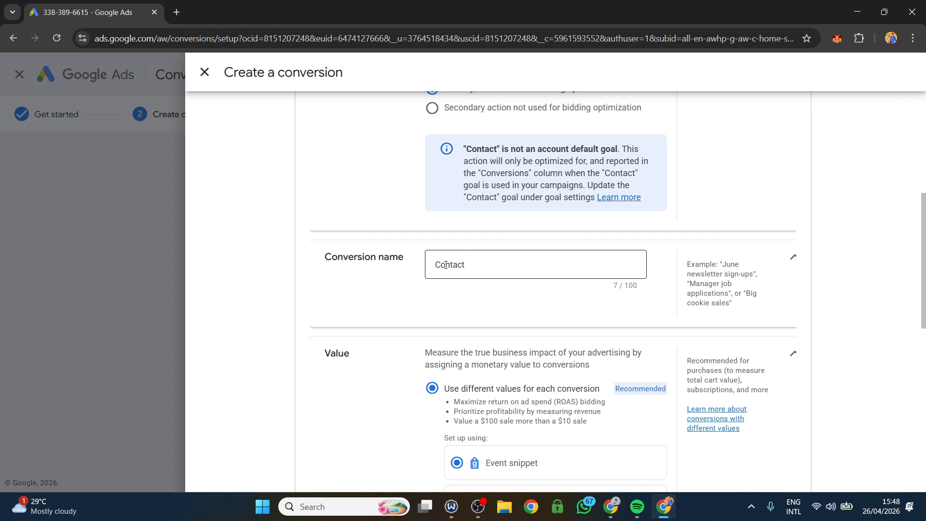
scroll(477, 262, "down", 2)
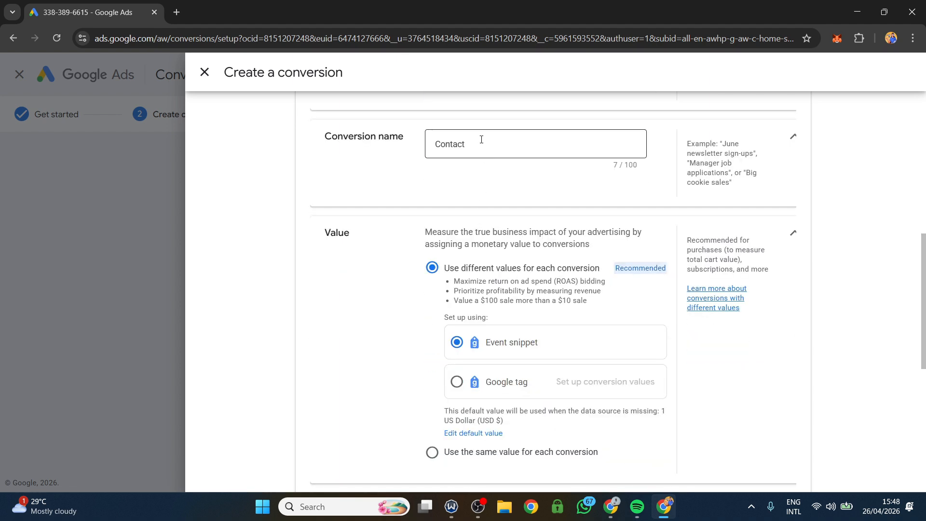
left_click(482, 140)
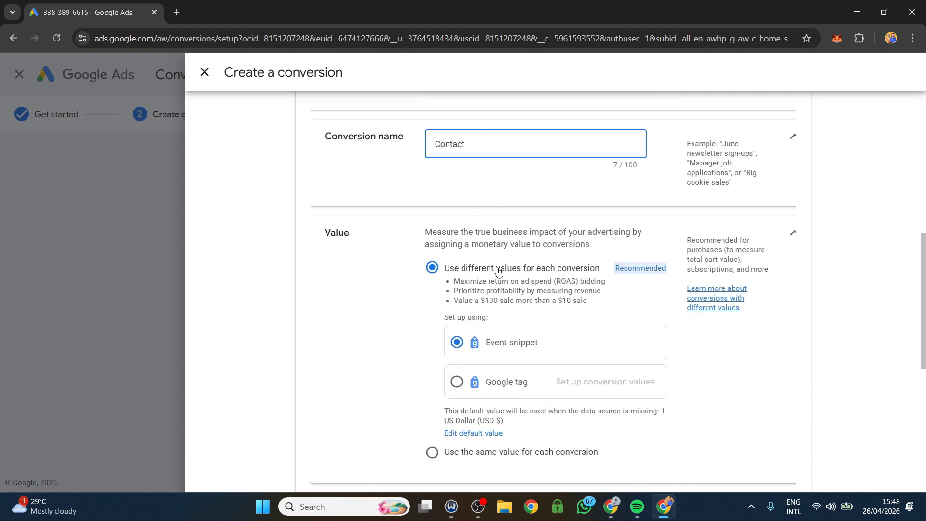
scroll(499, 272, "down", 1)
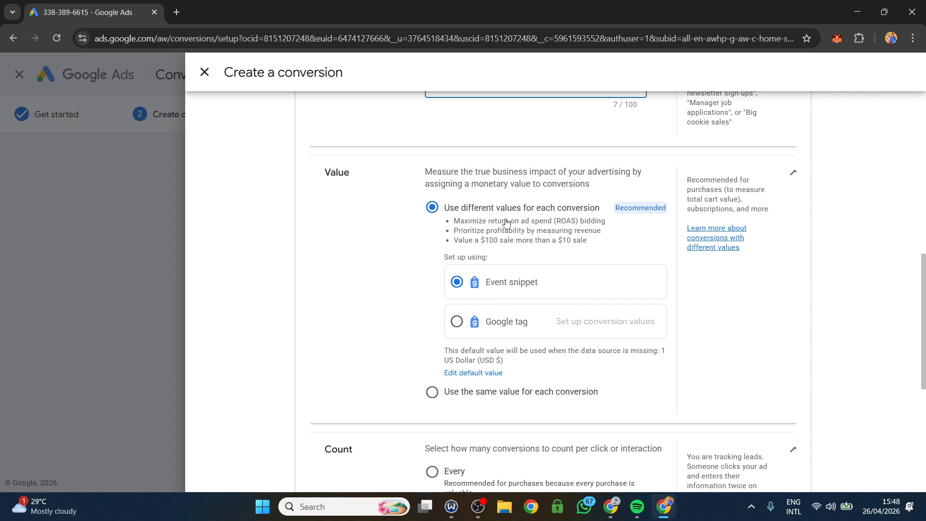
left_click(431, 394)
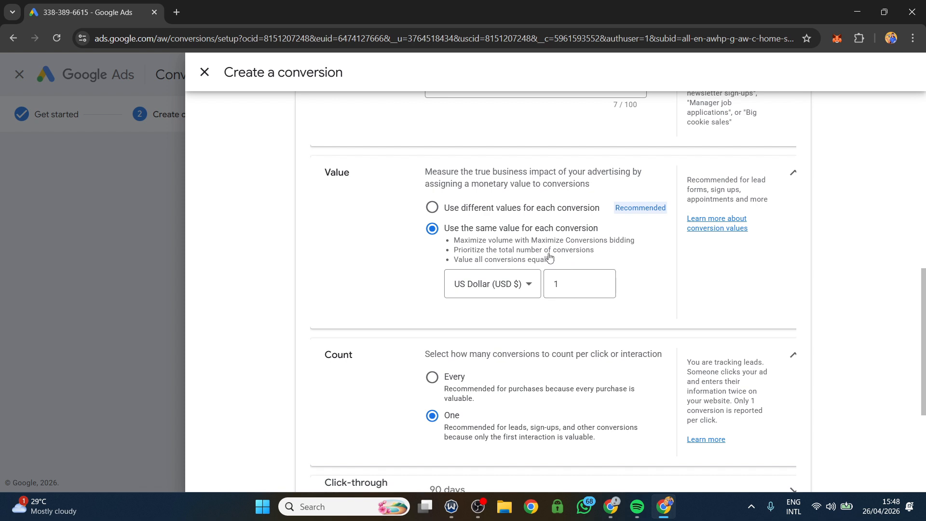
Set the conversion count to One per interaction, then finish and save the Contact conversion
scroll(437, 321, "down", 1)
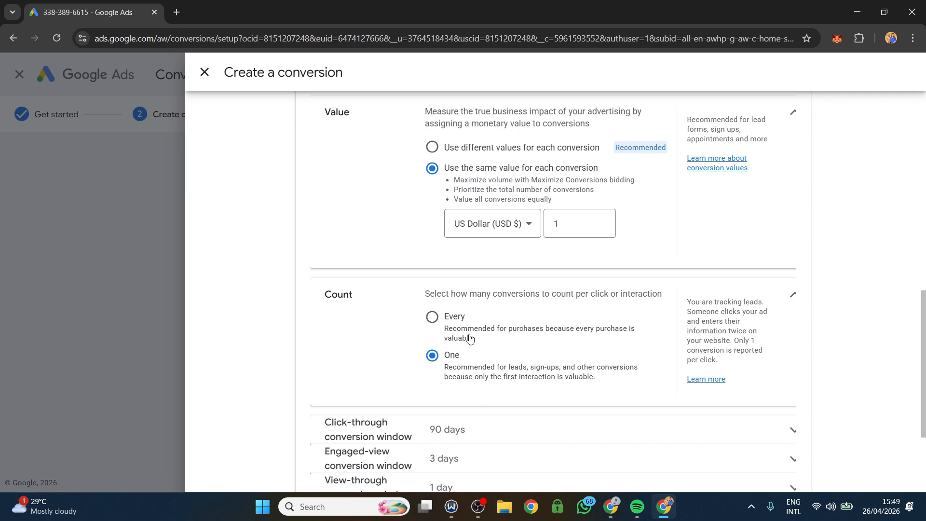
left_click(434, 317)
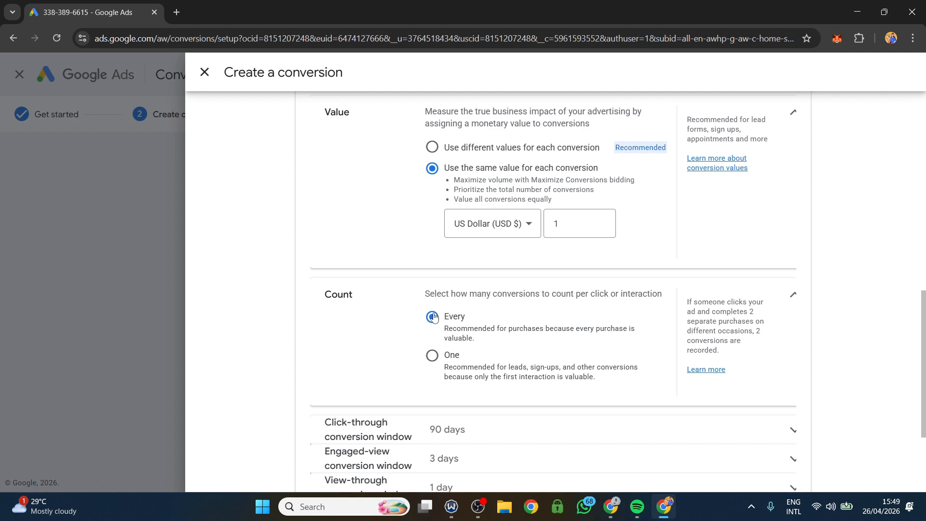
left_click(433, 355)
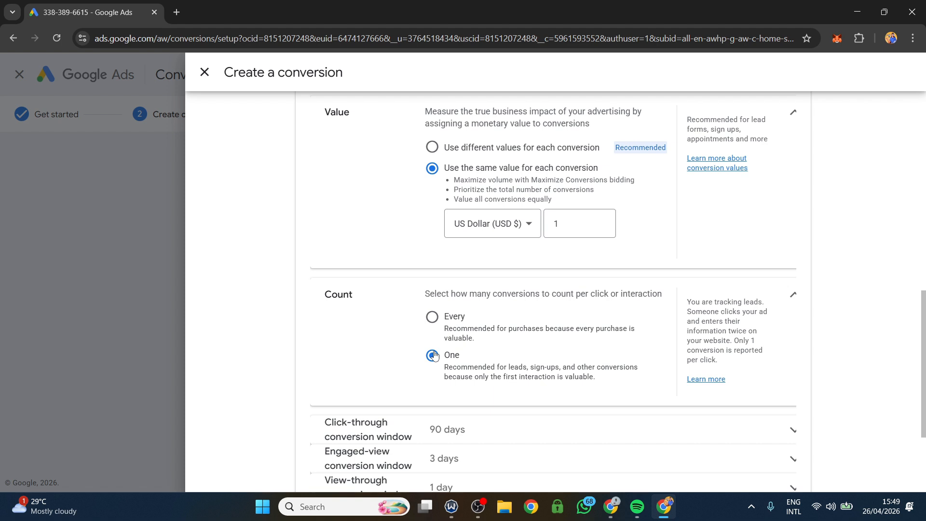
scroll(440, 361, "down", 3)
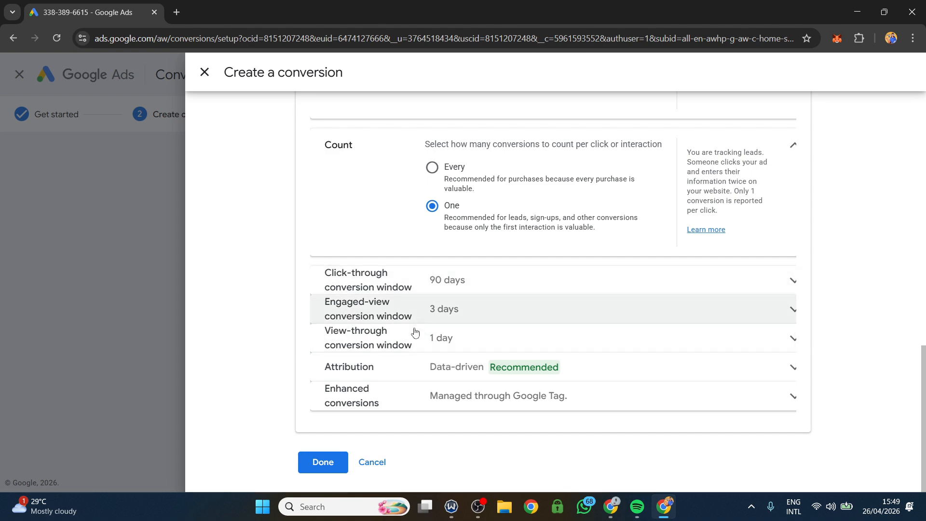
left_click(320, 463)
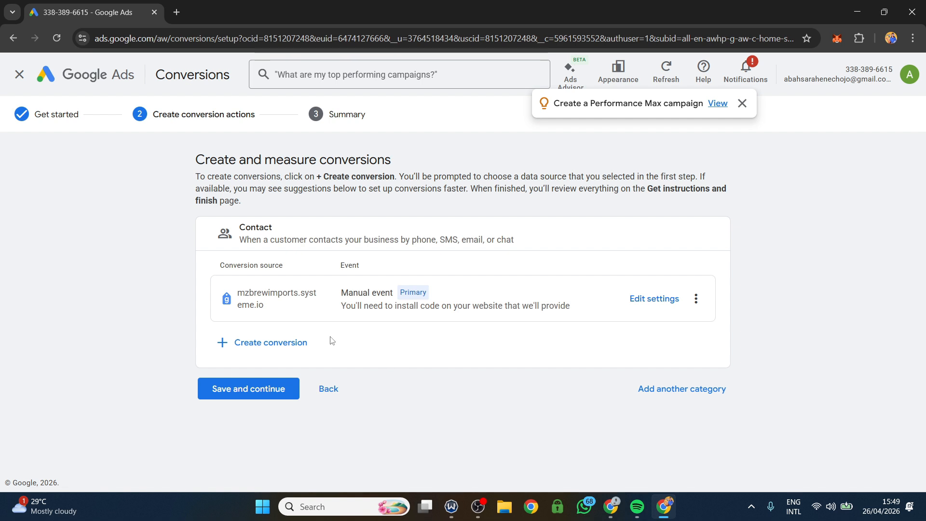
left_click(235, 390)
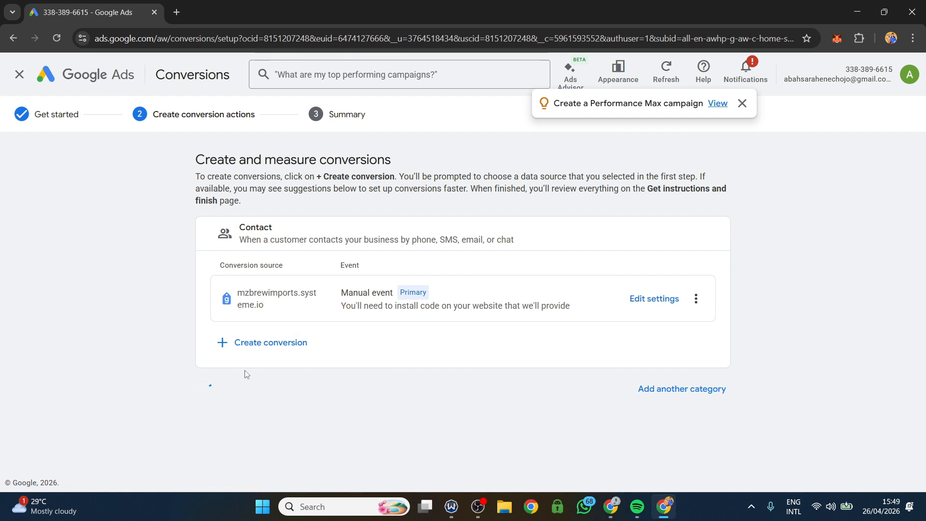
Display the Google Tag Manager installation instructions with the conversion's label and ID
scroll(250, 361, "down", 3)
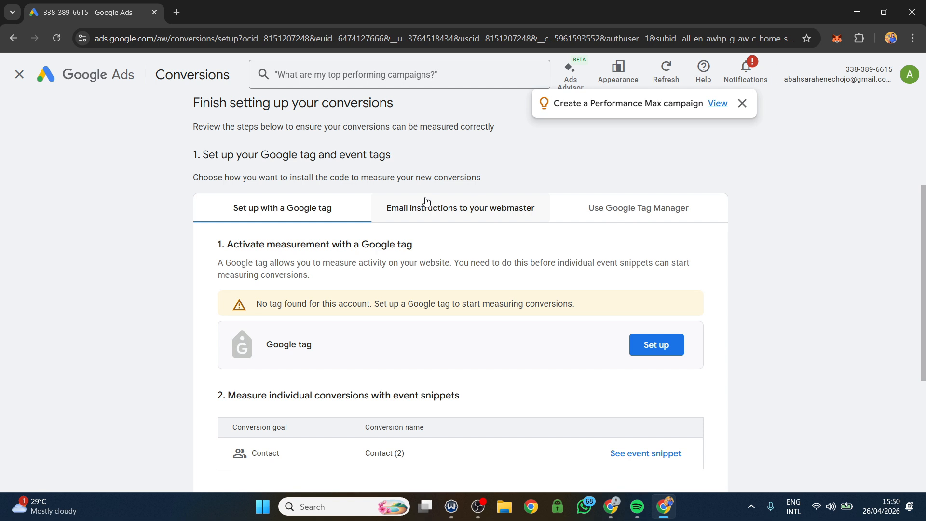
left_click(610, 207)
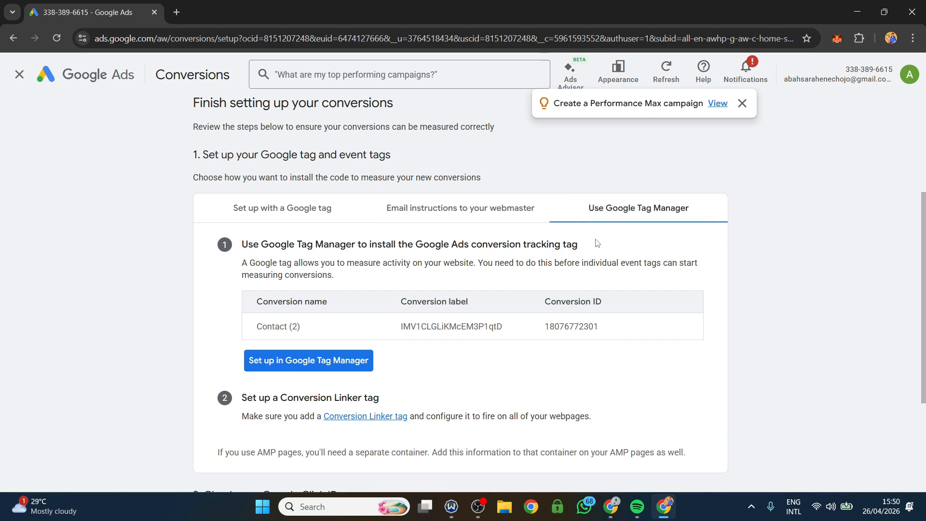
scroll(556, 278, "down", 1)
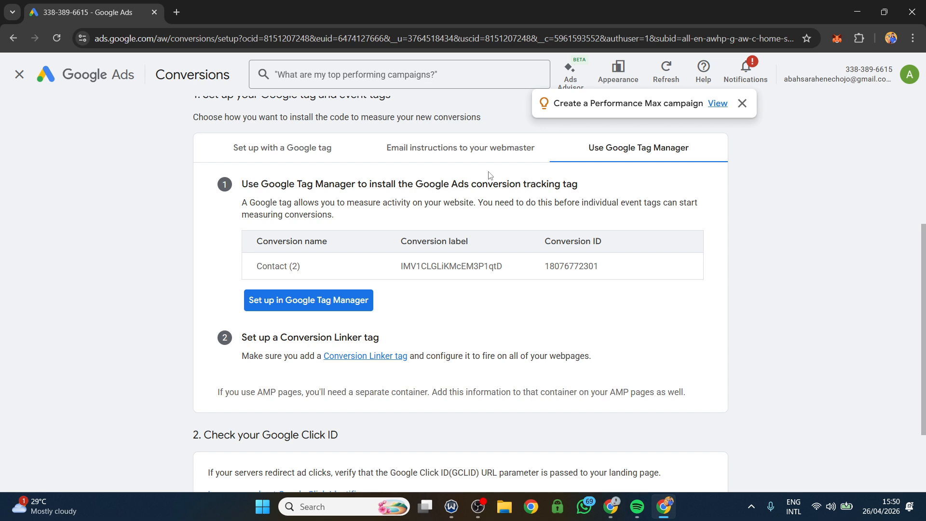
Switch to the other Chrome profile's window, where the Google Tag Manager accounts are open
left_click(890, 39)
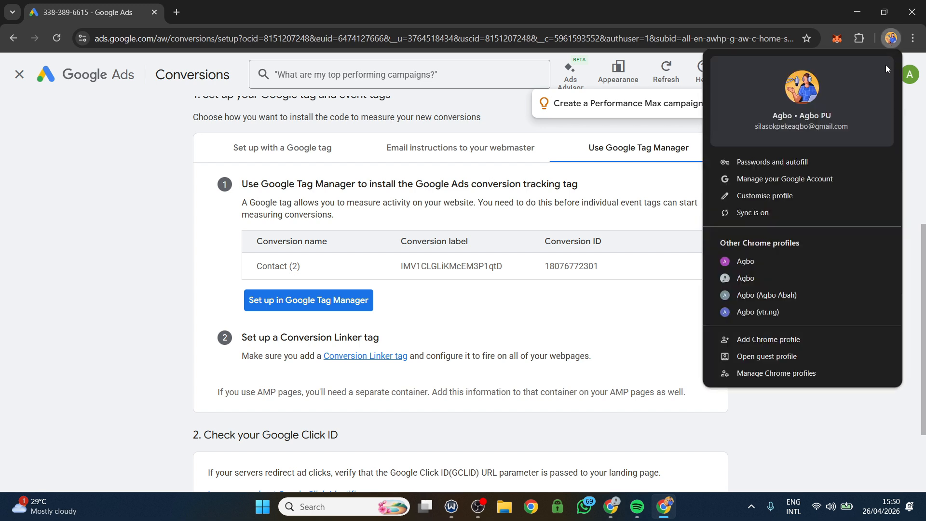
left_click(748, 279)
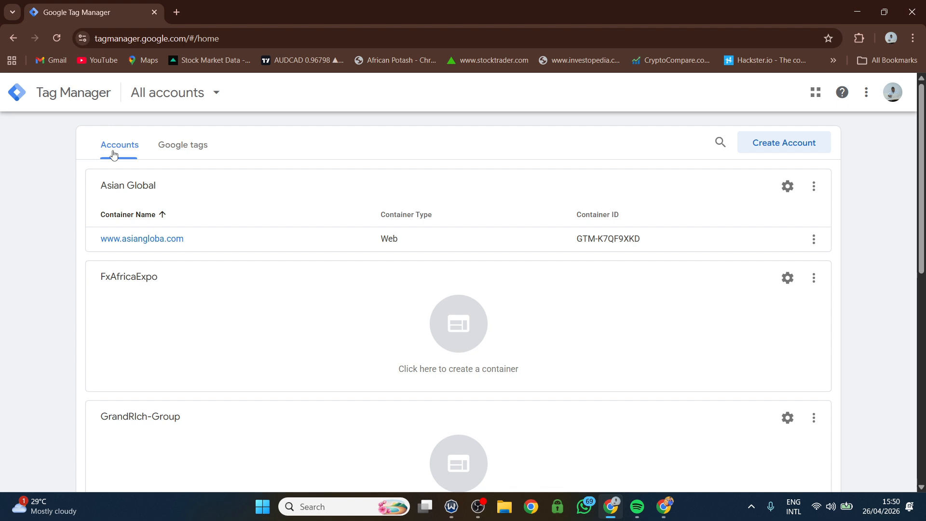
scroll(214, 266, "down", 3)
scroll(217, 267, "down", 6)
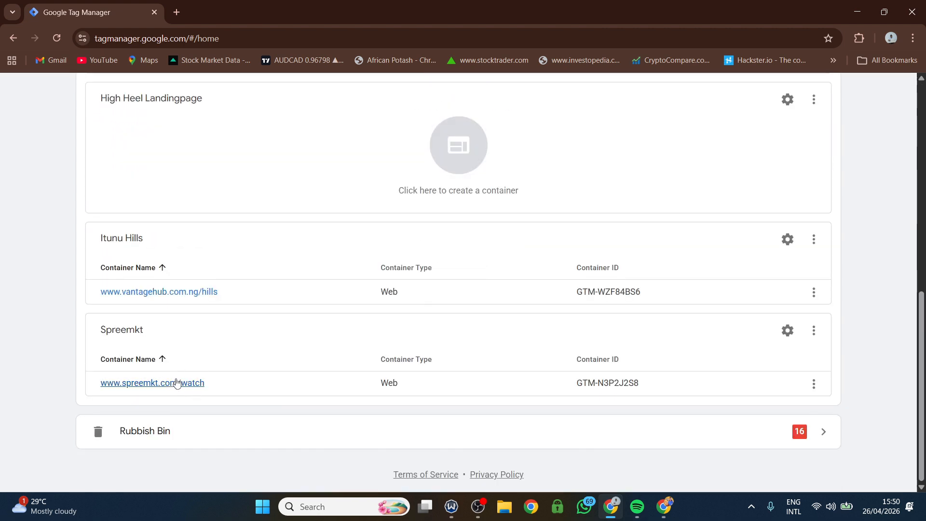
left_click(166, 384)
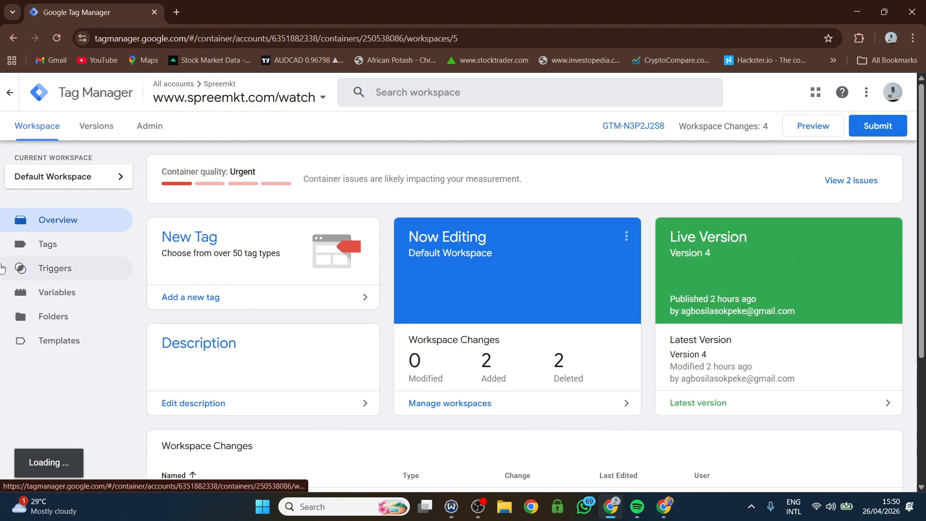
left_click(49, 246)
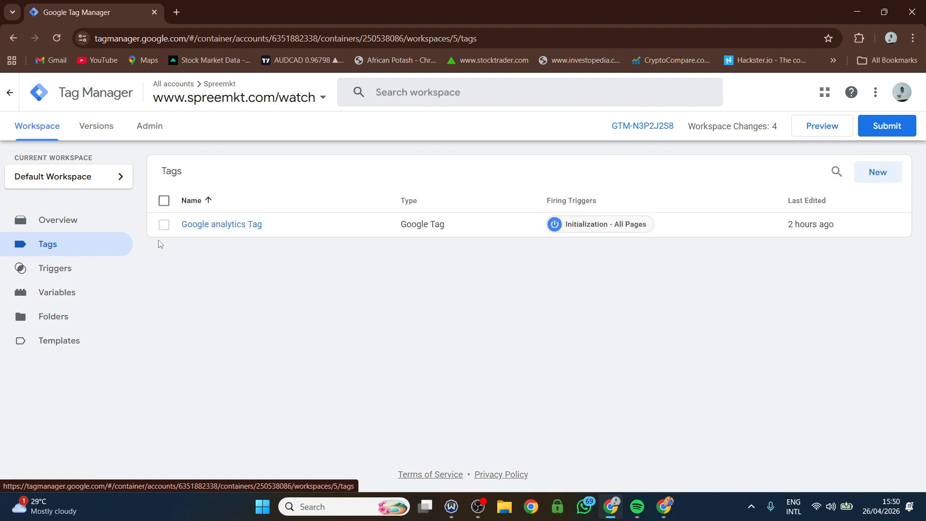
Create a new tag with the Google Ads Conversion Tracking type
left_click(877, 173)
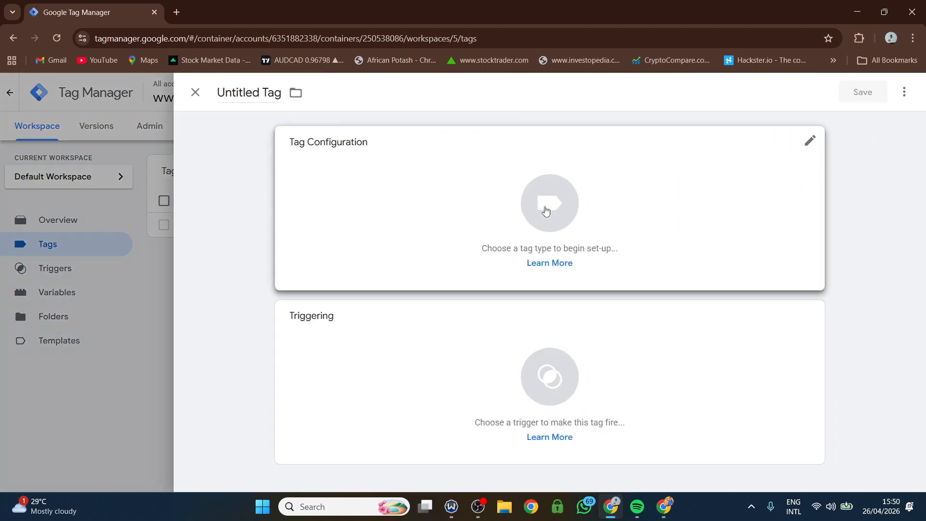
left_click(549, 210)
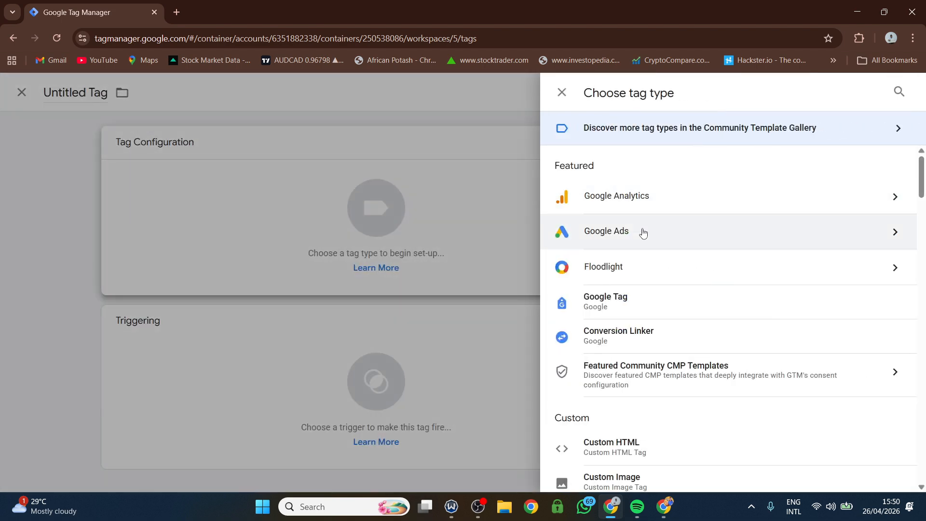
left_click(643, 234)
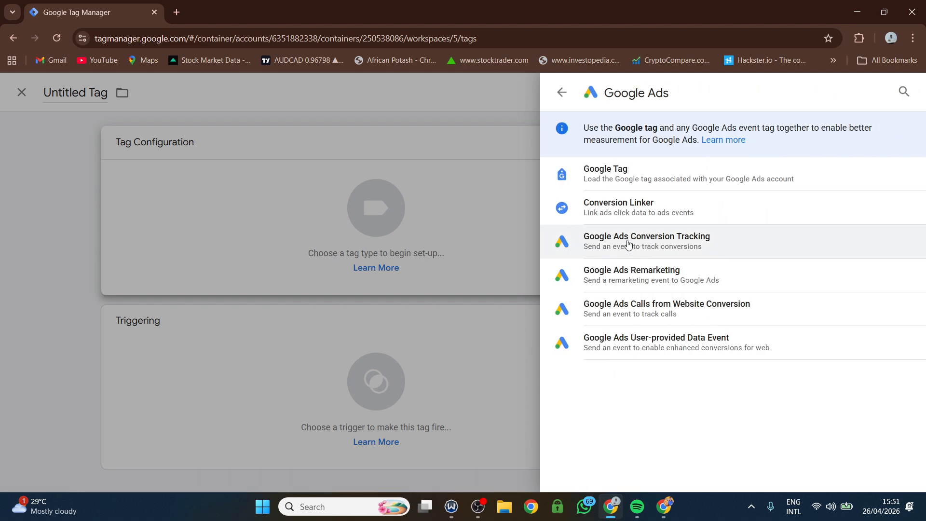
left_click(659, 246)
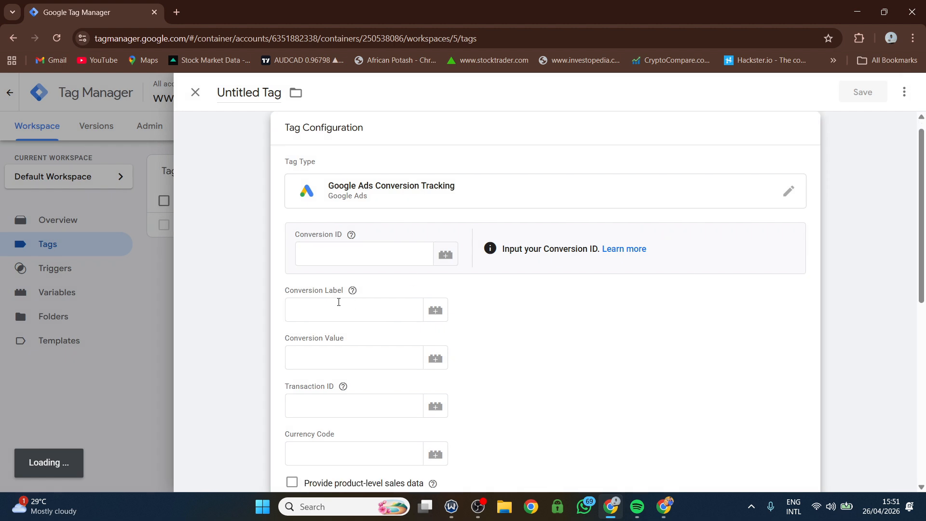
Switch to the Chrome profile with Google Ads and copy the Contact (2) conversion's ID
left_click(319, 253)
right_click(319, 254)
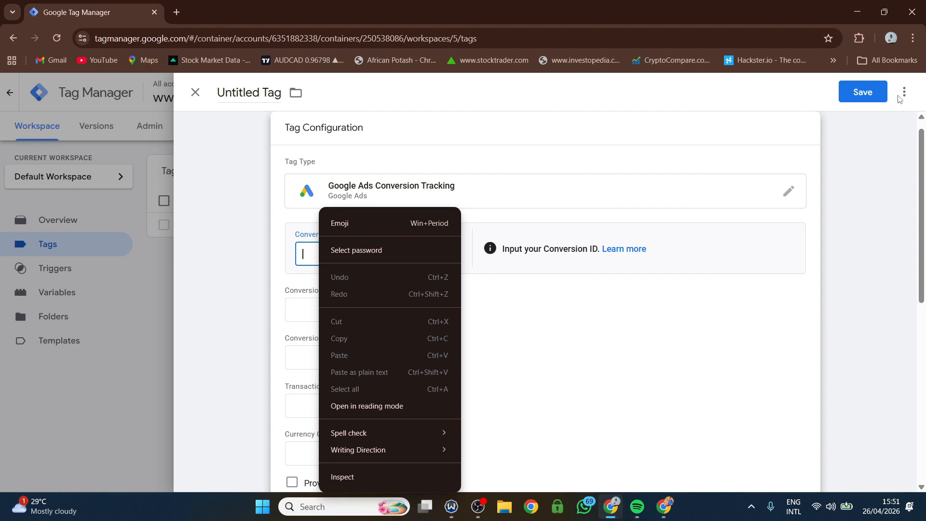
left_click(891, 38)
left_click(891, 38)
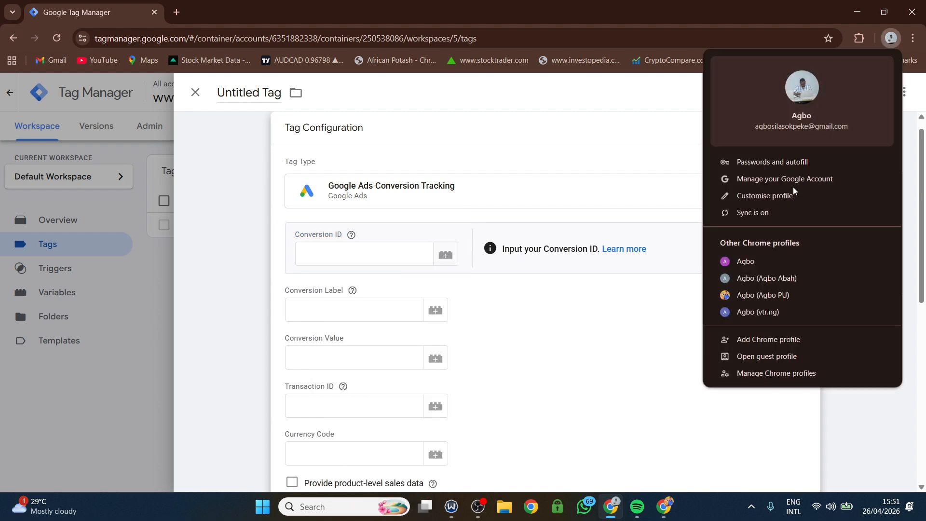
left_click(757, 295)
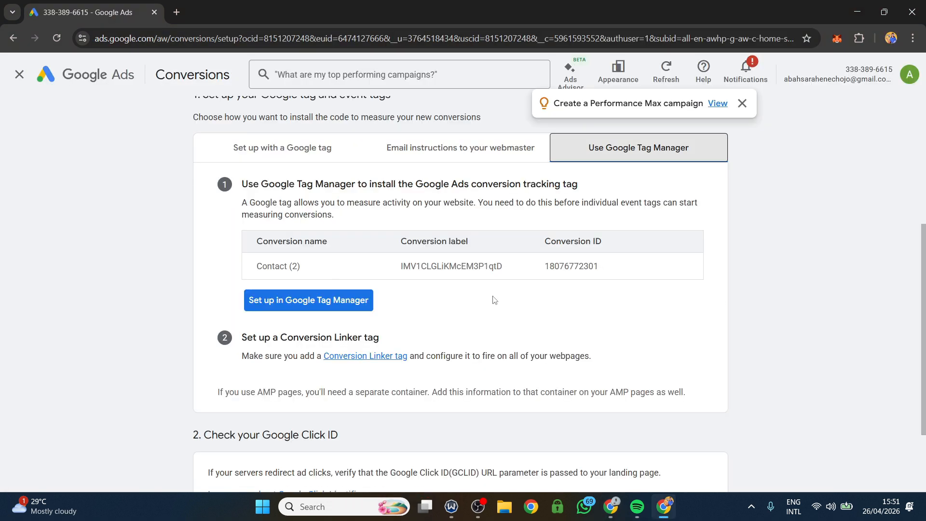
double_click(577, 266)
right_click(575, 266)
left_click(605, 288)
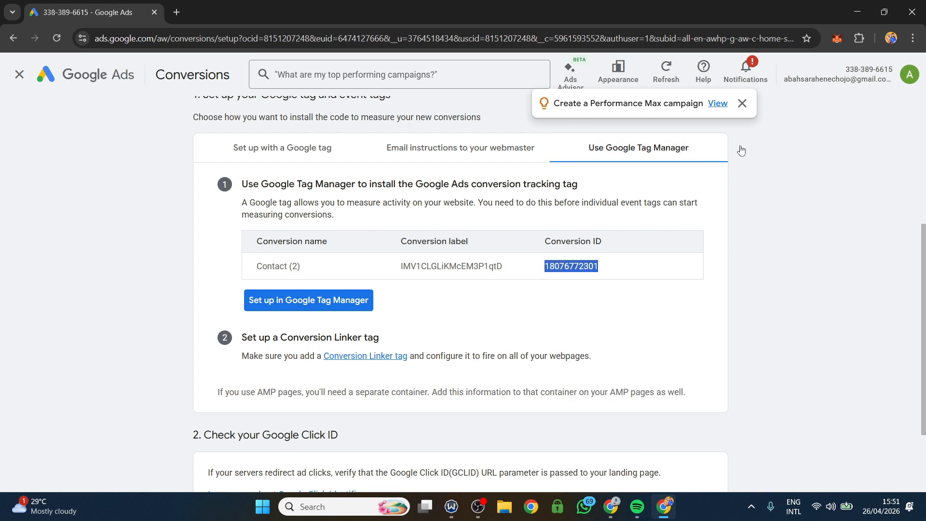
Return to the Tag Manager profile and paste the copied value as the new tag's Conversion ID
left_click(891, 38)
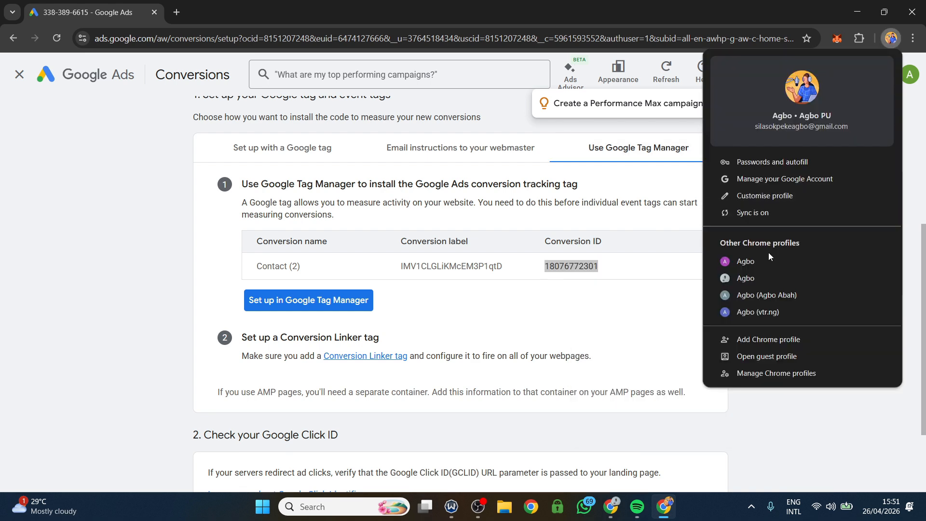
left_click(752, 278)
right_click(323, 261)
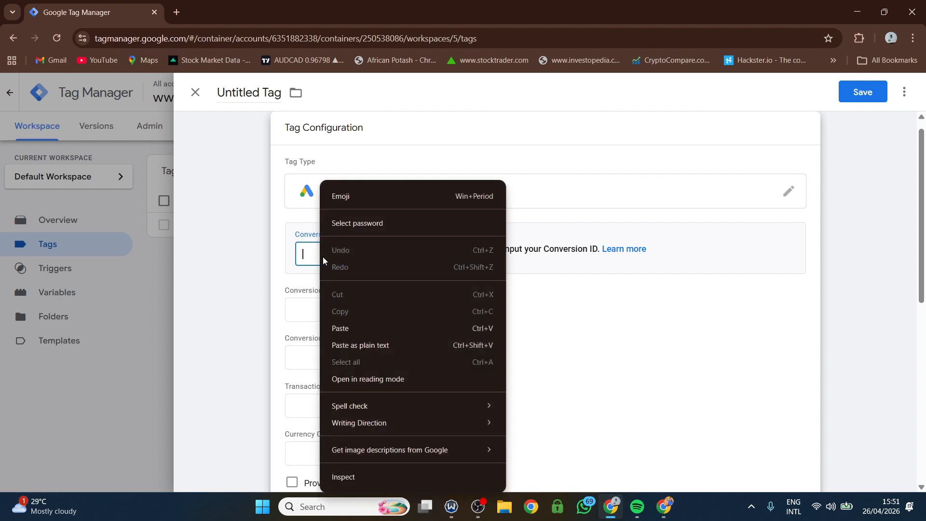
left_click(351, 329)
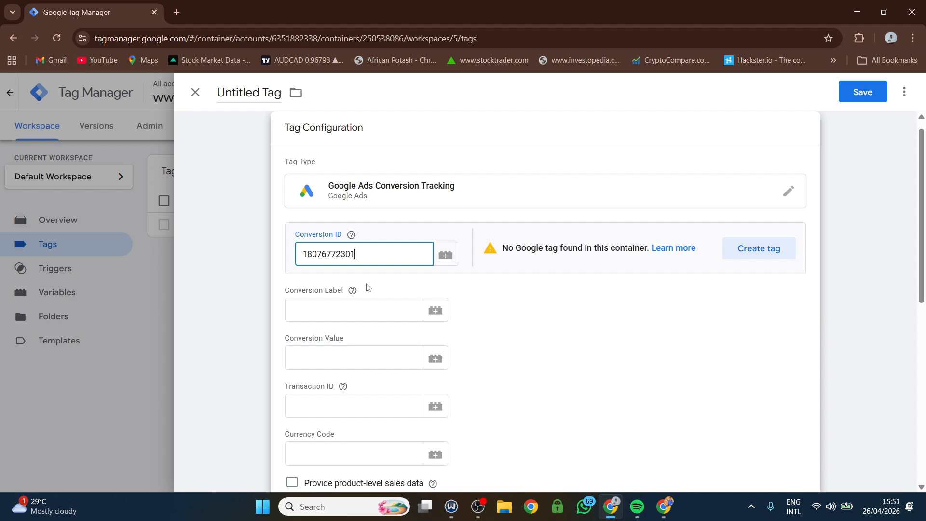
Switch back to the Google Ads profile and copy the Contact (2) conversion's label
left_click(891, 38)
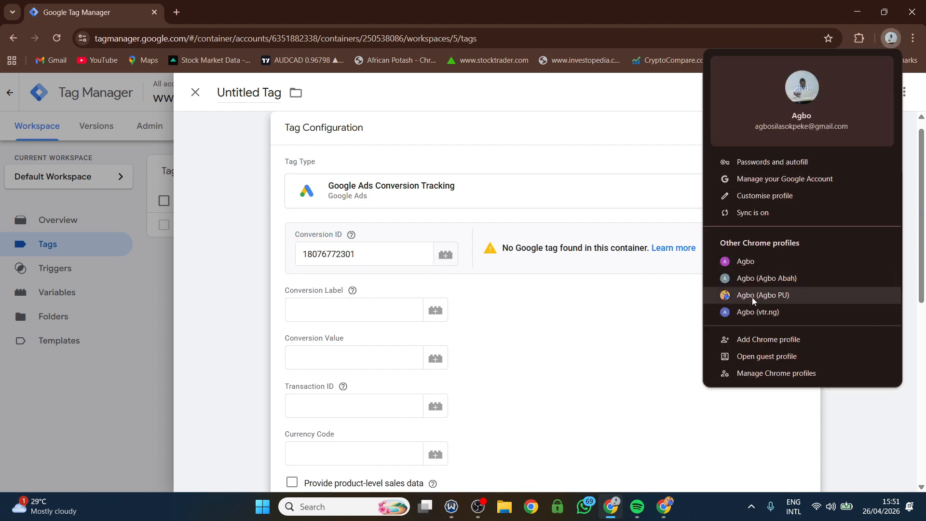
left_click(754, 297)
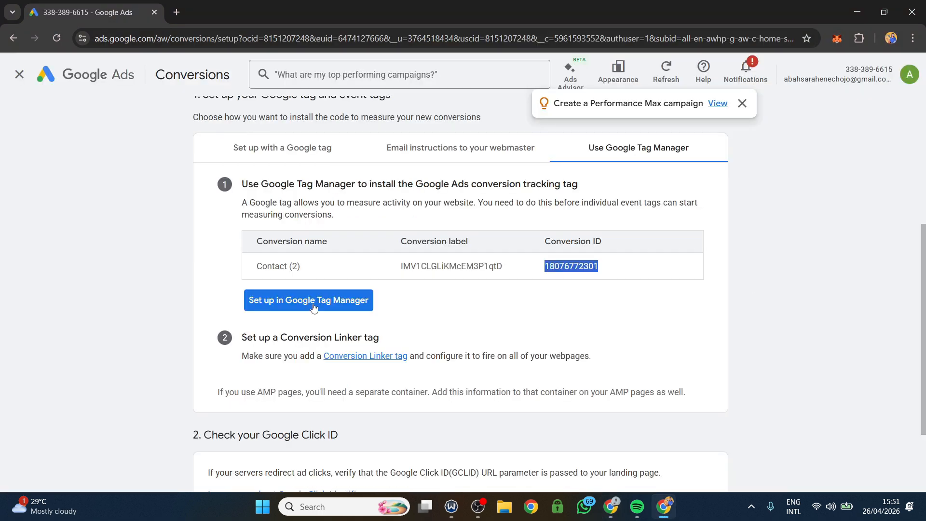
double_click(437, 266)
right_click(437, 267)
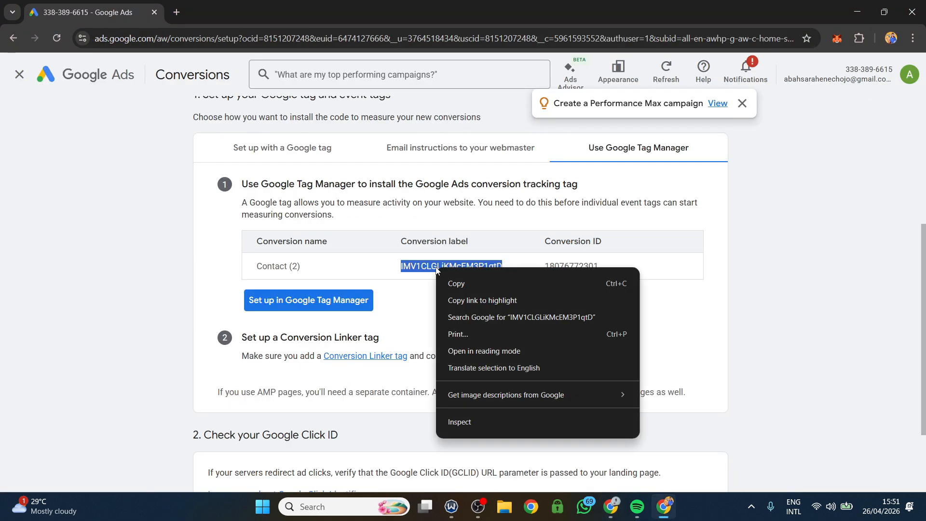
left_click(463, 288)
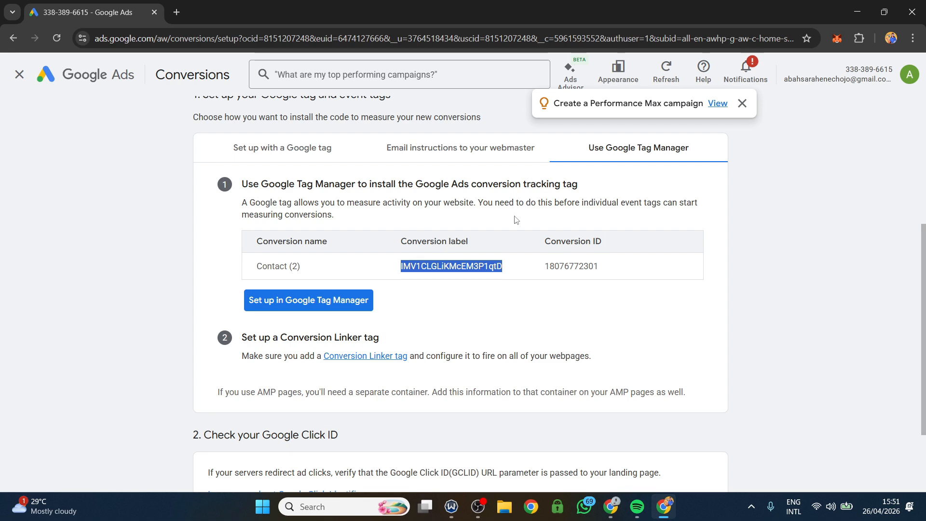
Return to the Tag Manager profile and paste the copied value as the tag's Conversion Label
left_click(891, 38)
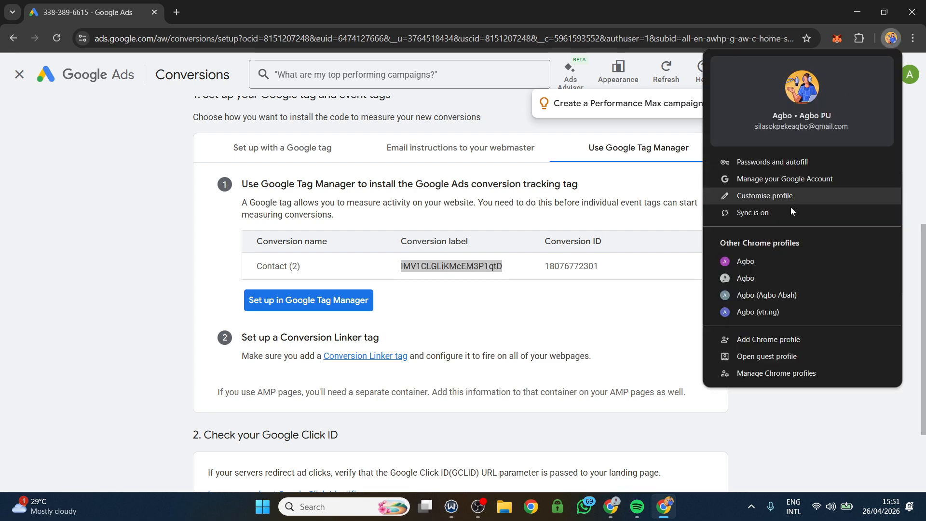
left_click(763, 279)
left_click(311, 308)
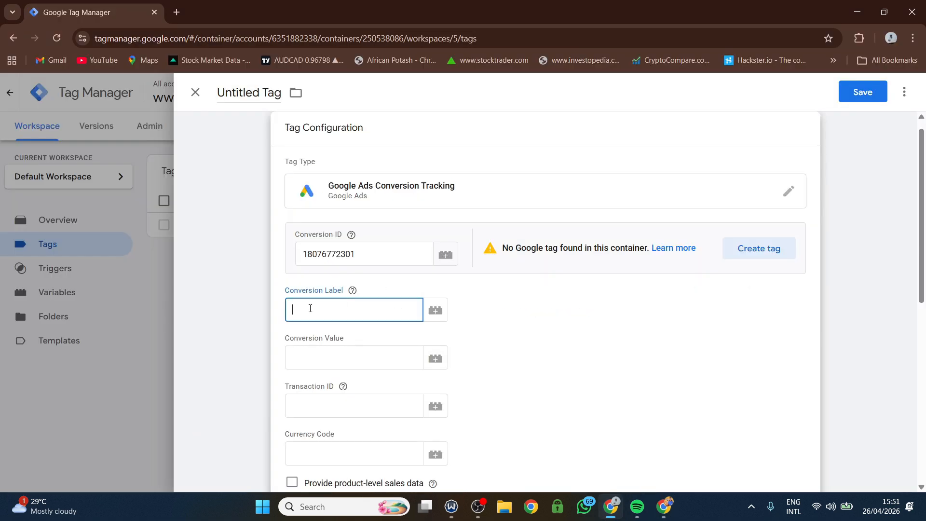
right_click(312, 309)
left_click(341, 326)
Rename the untitled tag as "Google ads conv. Tag"
scroll(427, 304, "down", 6)
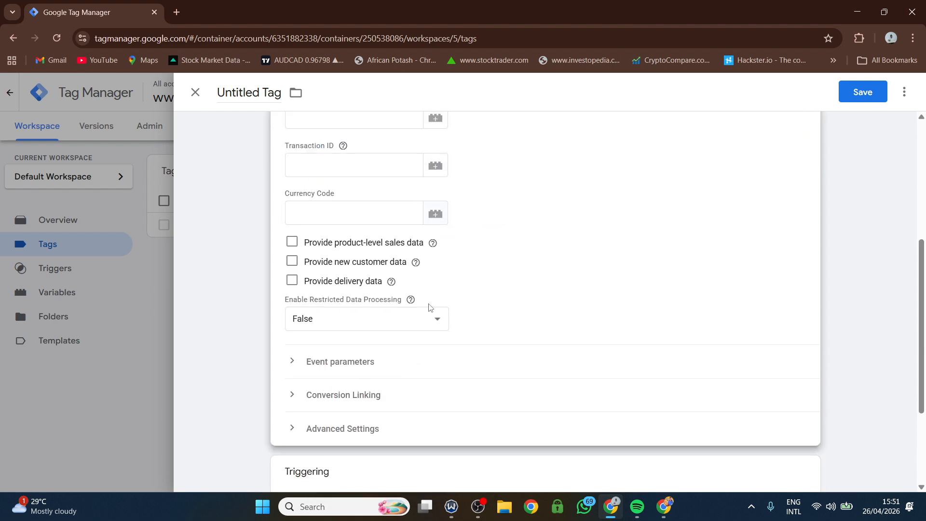
double_click(259, 93)
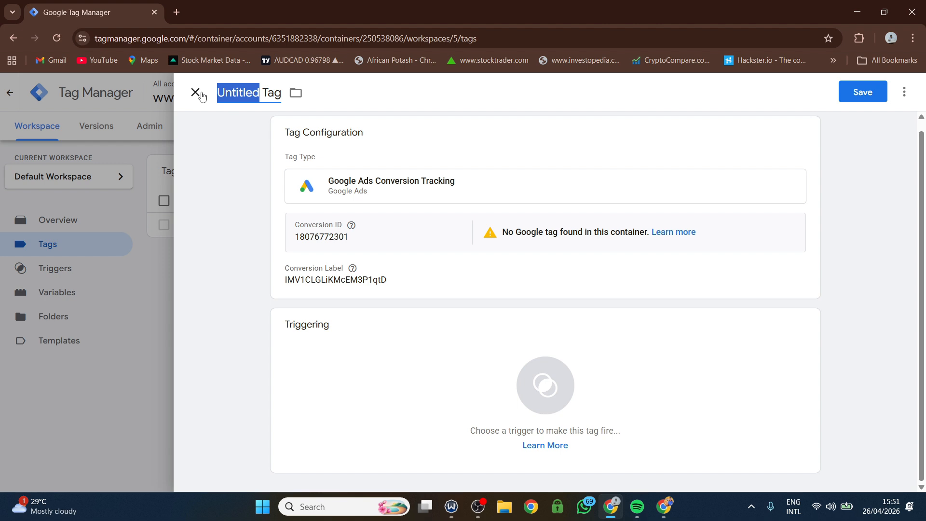
type("Google a")
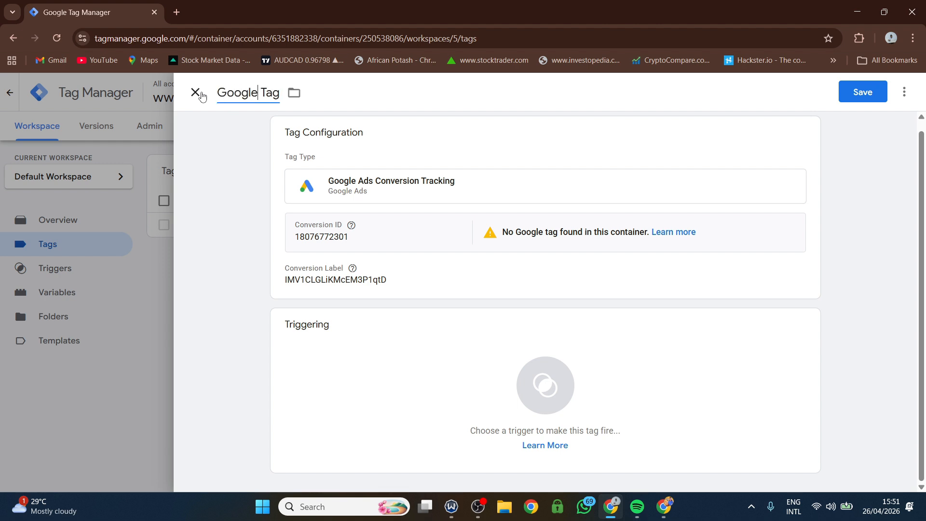
type("ds conv.")
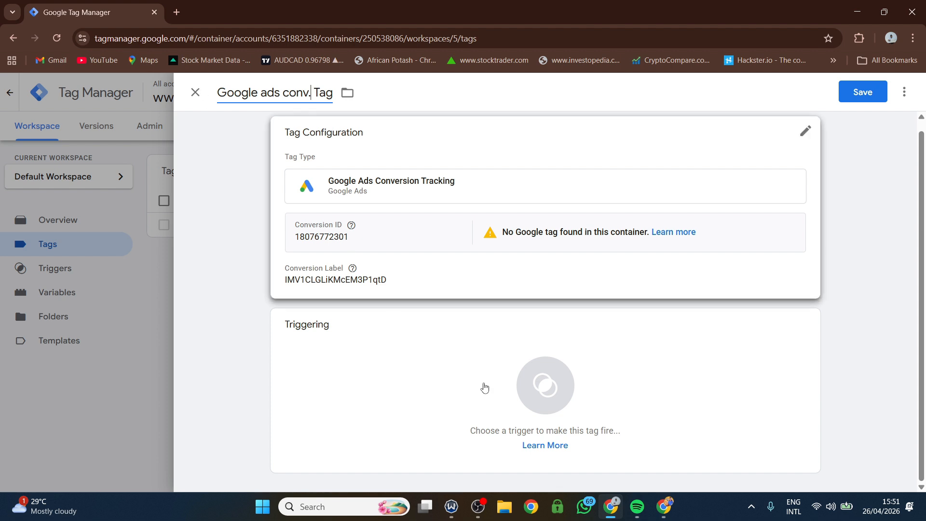
Assign the Initialization - All Pages trigger to the conversion tag and save the tag
left_click(555, 407)
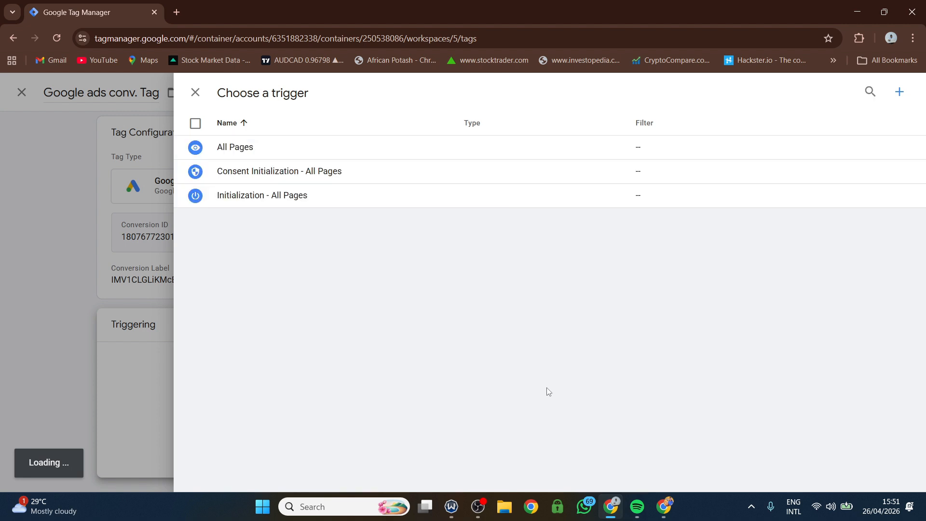
left_click(283, 197)
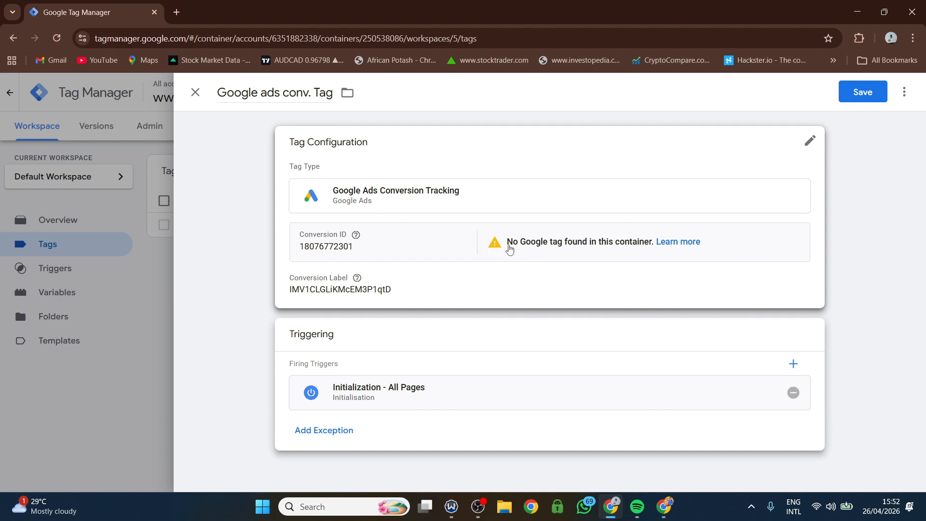
left_click(855, 101)
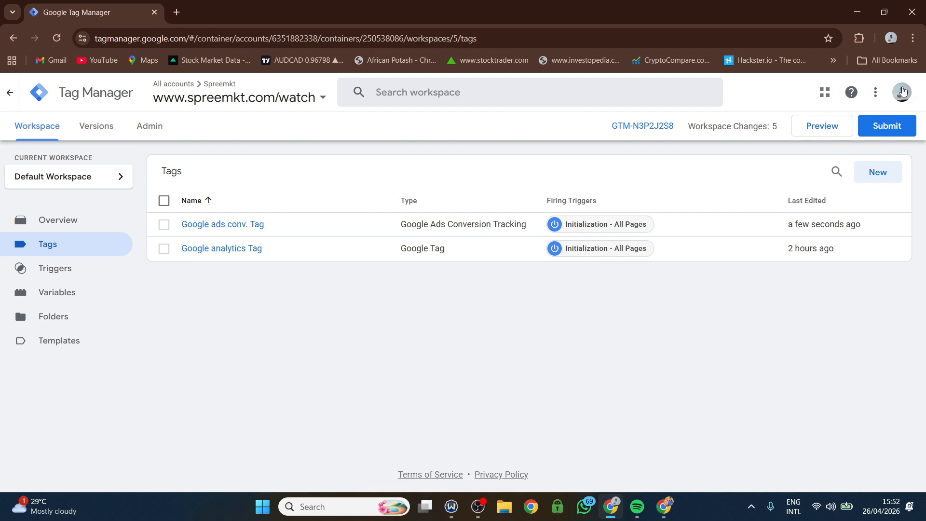
Switch to the Google Ads profile and finish the Contact conversion's setup
left_click(892, 37)
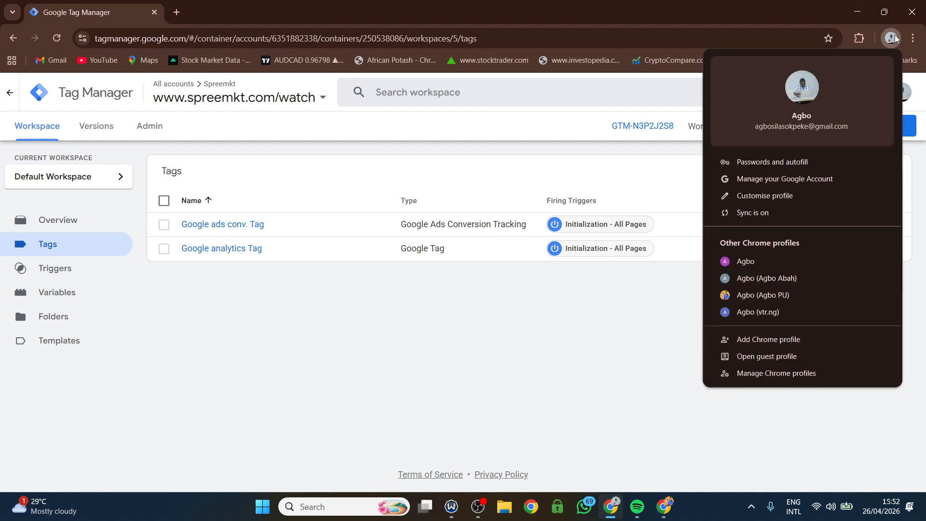
left_click(755, 296)
left_click(485, 317)
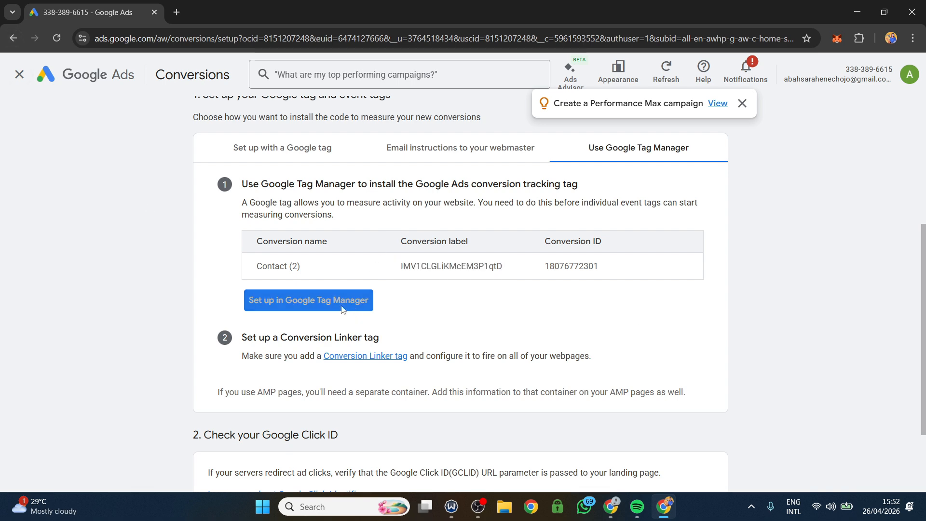
scroll(338, 309, "down", 3)
scroll(370, 255, "up", 3)
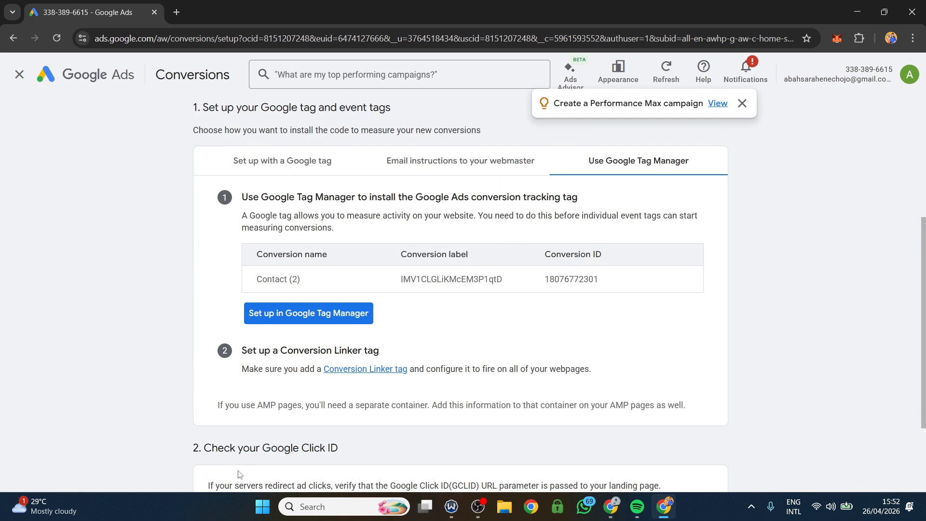
scroll(310, 363, "down", 3)
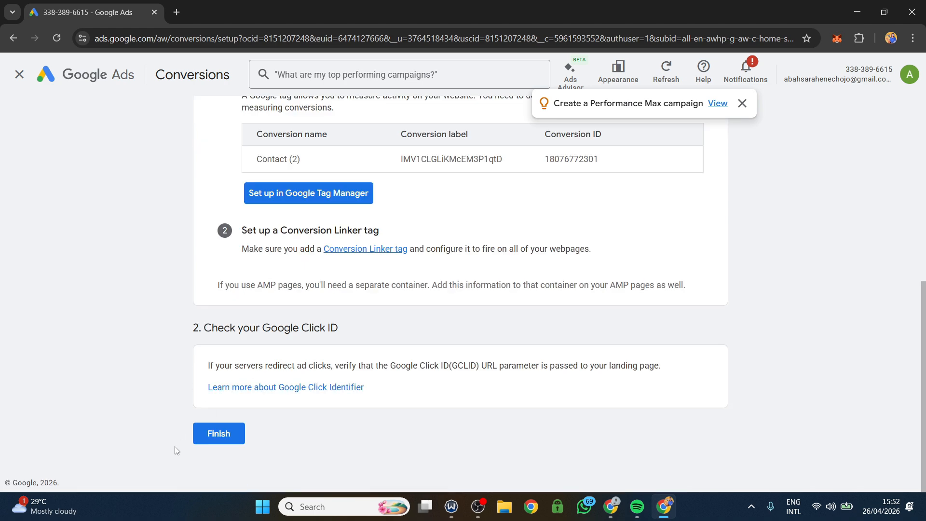
left_click(217, 436)
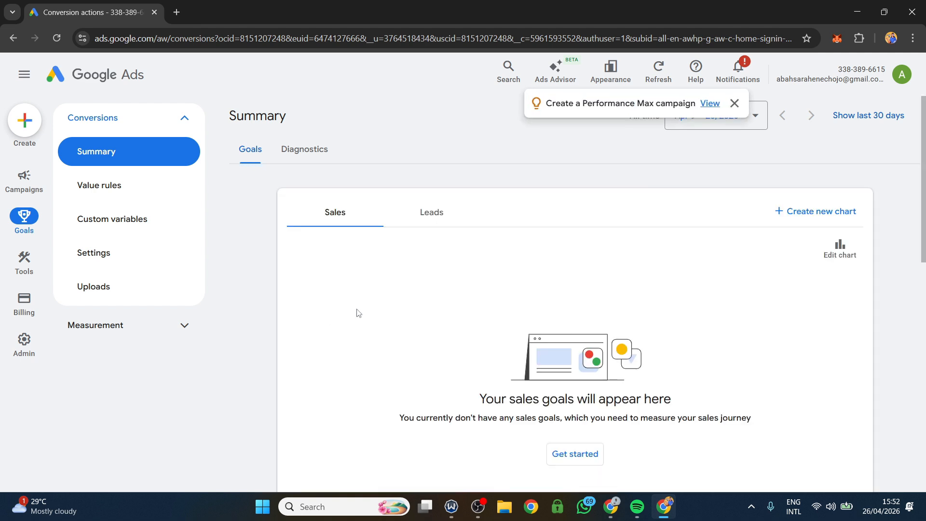
Go to the Data manager and open the management page of the Spreemkt Google tag
scroll(414, 293, "down", 3)
mouse_move(27, 270)
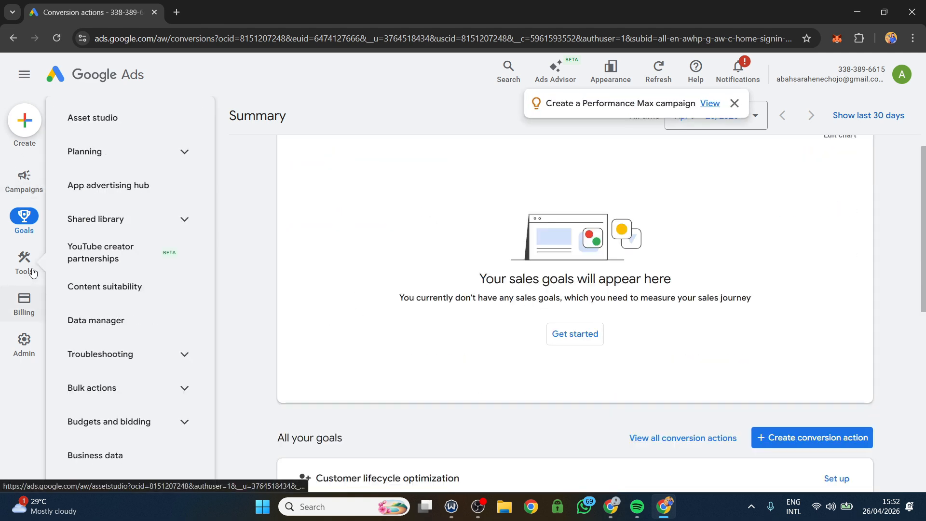
left_click(97, 322)
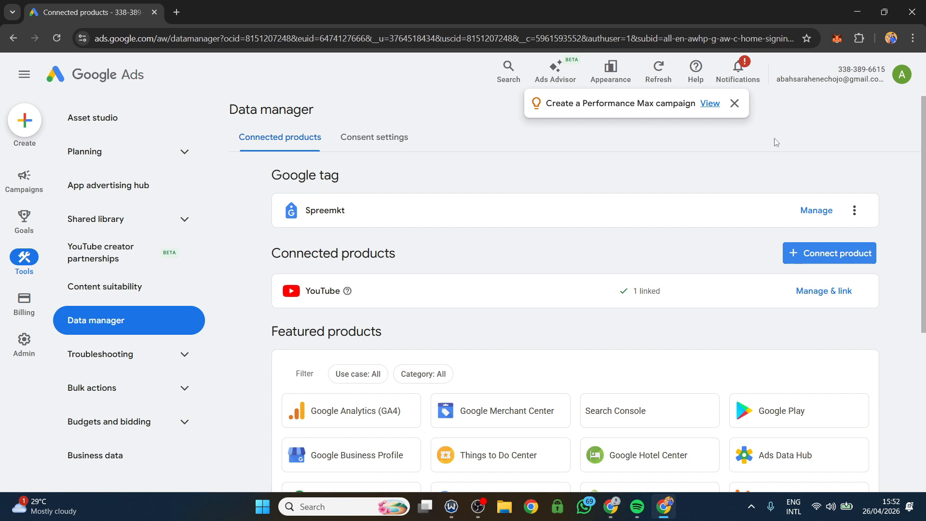
left_click(822, 213)
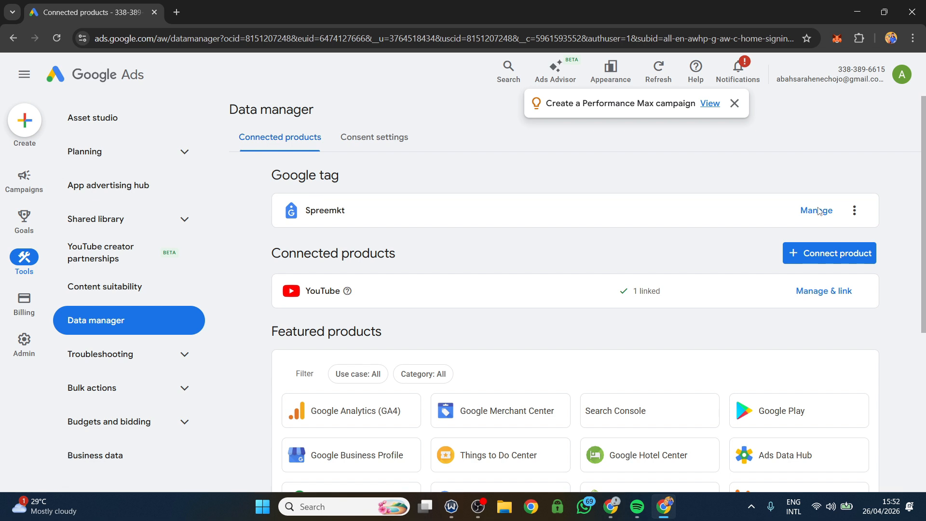
Open the Spreemkt Google tag's details and copy its destination ID
left_click(818, 211)
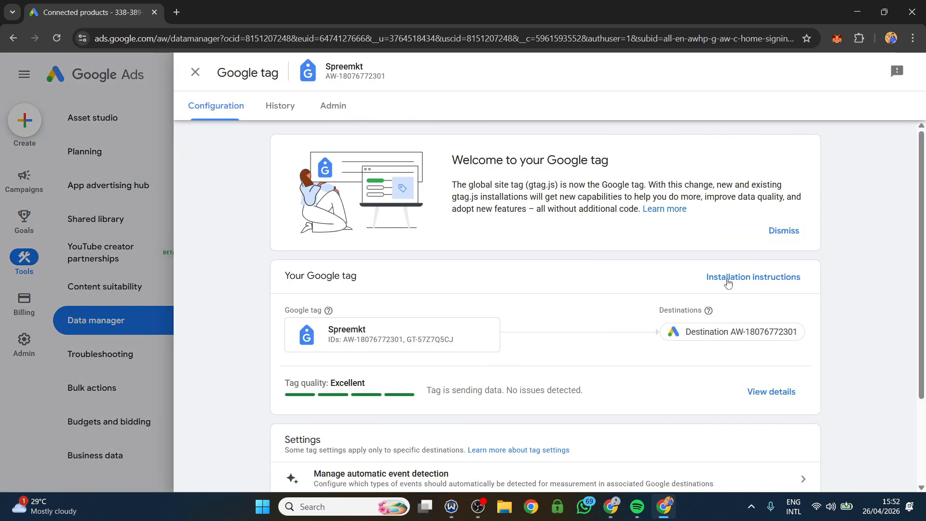
left_click(728, 281)
scroll(461, 352, "down", 3)
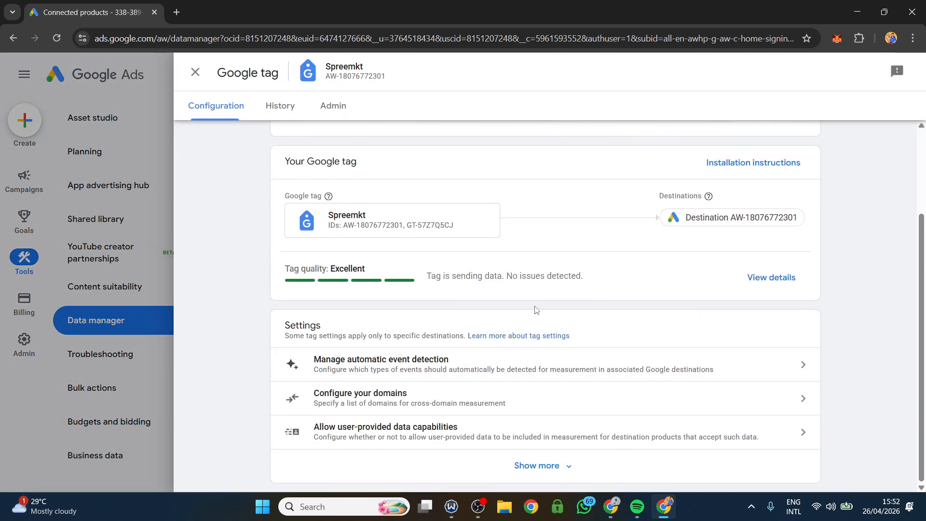
left_click(374, 233)
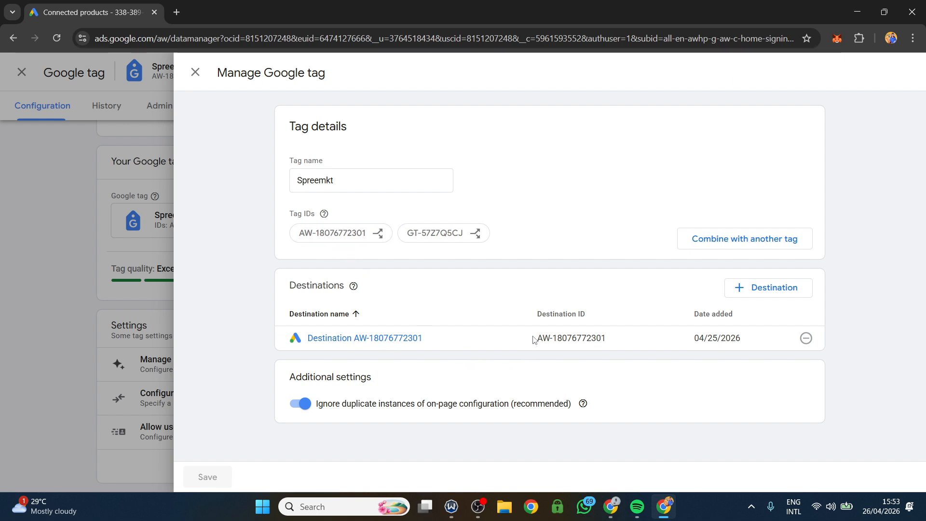
left_click_drag(533, 339, 603, 341)
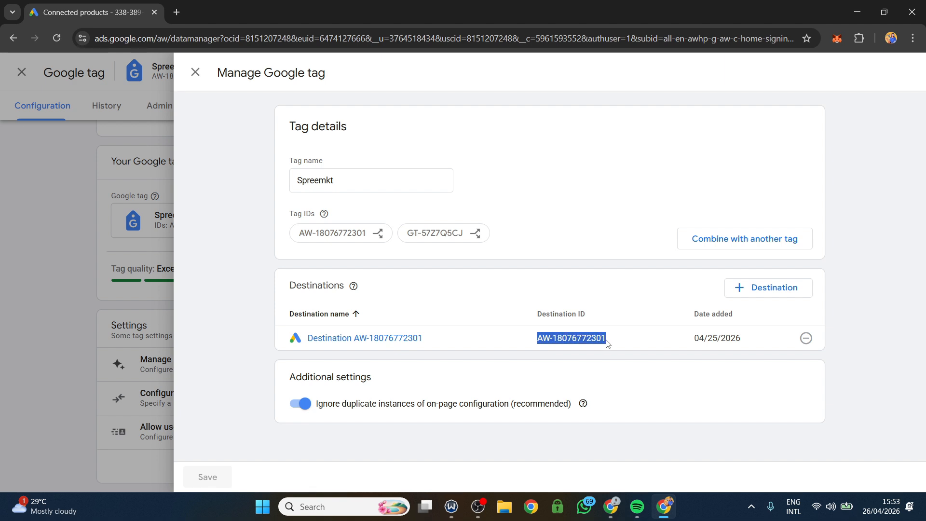
right_click(577, 340)
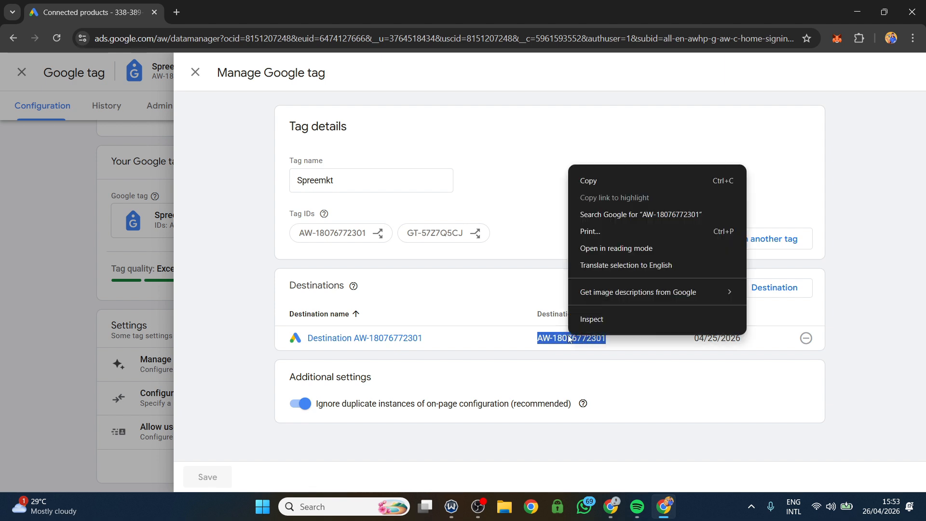
left_click(598, 184)
Switch to the Google Tag Manager profile and create a new Google Tag that uses the copied destination ID as its tag ID
left_click(891, 38)
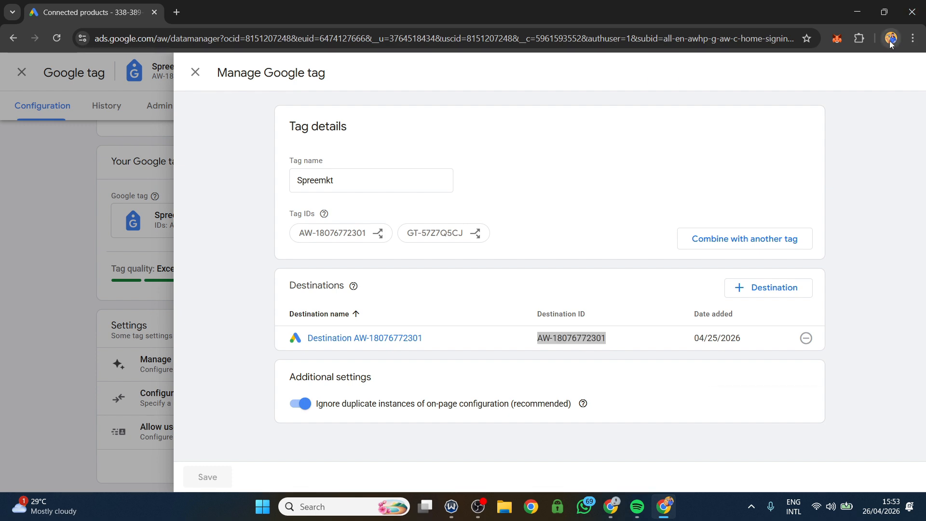
left_click(763, 283)
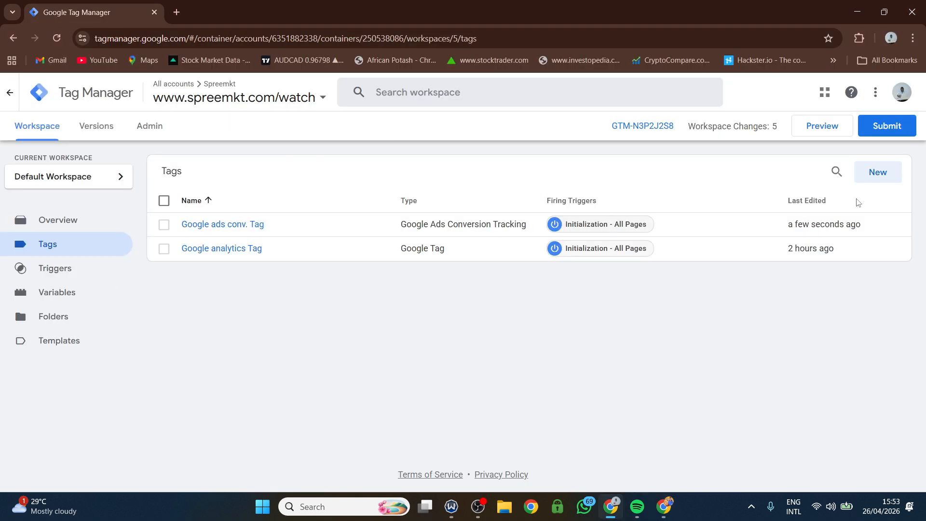
left_click(880, 172)
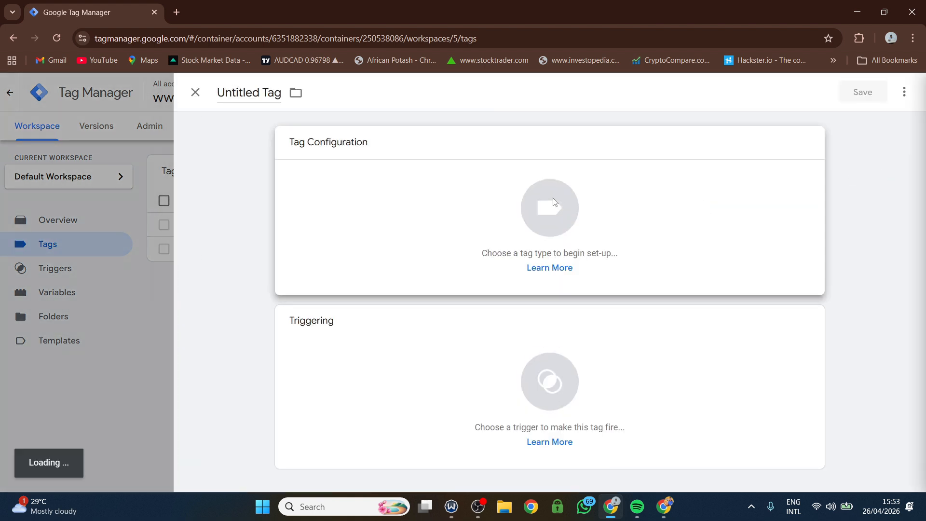
left_click(553, 202)
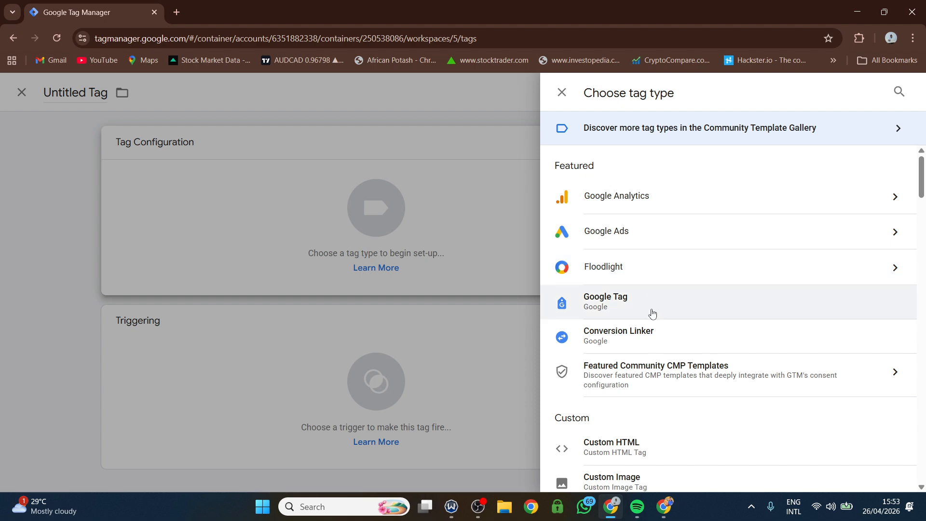
left_click(652, 315)
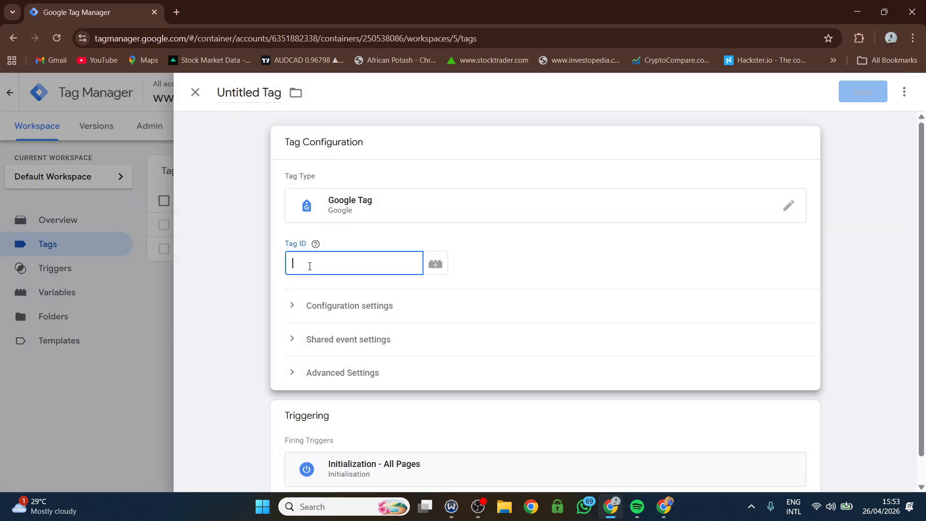
right_click(309, 266)
left_click(328, 327)
scroll(396, 391, "down", 1)
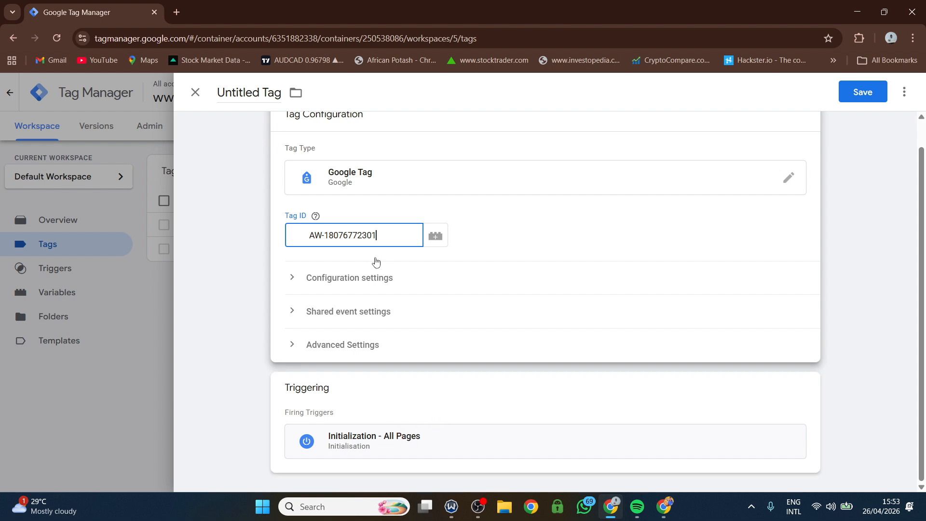
Name the new tag "google Tag" and save it
scroll(376, 262, "up", 1)
double_click(258, 92)
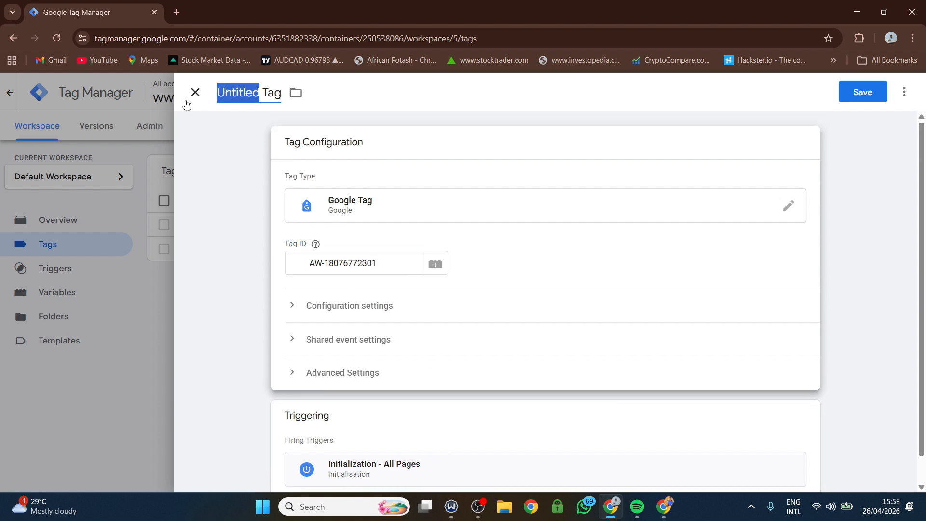
type("google")
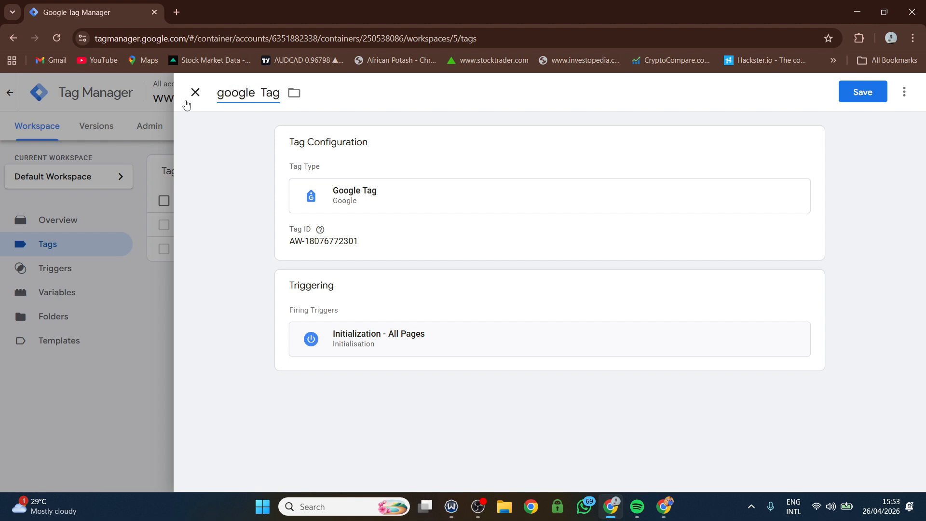
key("BackSpace")
left_click(854, 88)
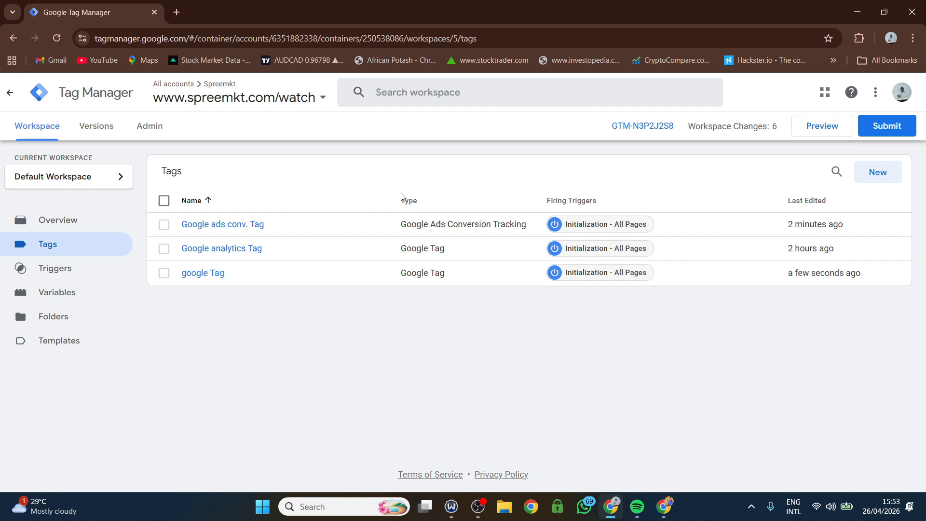
left_click(824, 126)
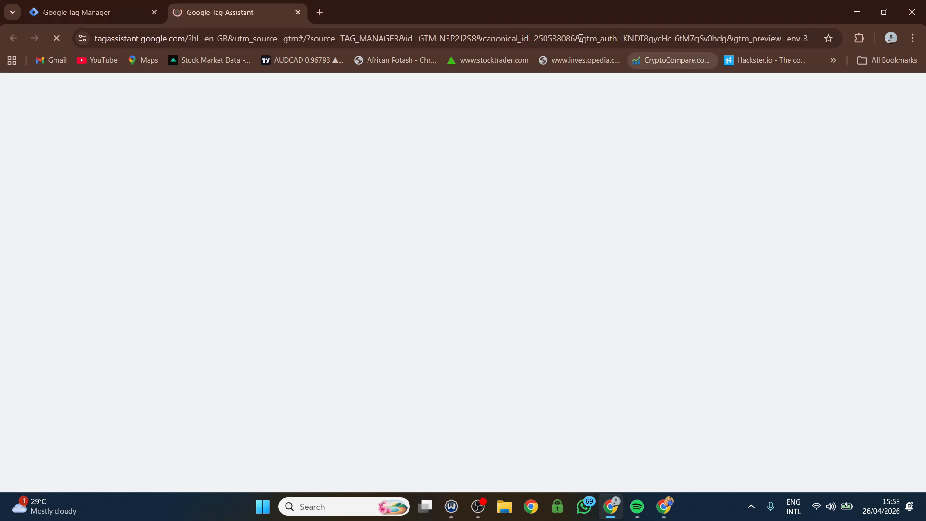
left_click(80, 19)
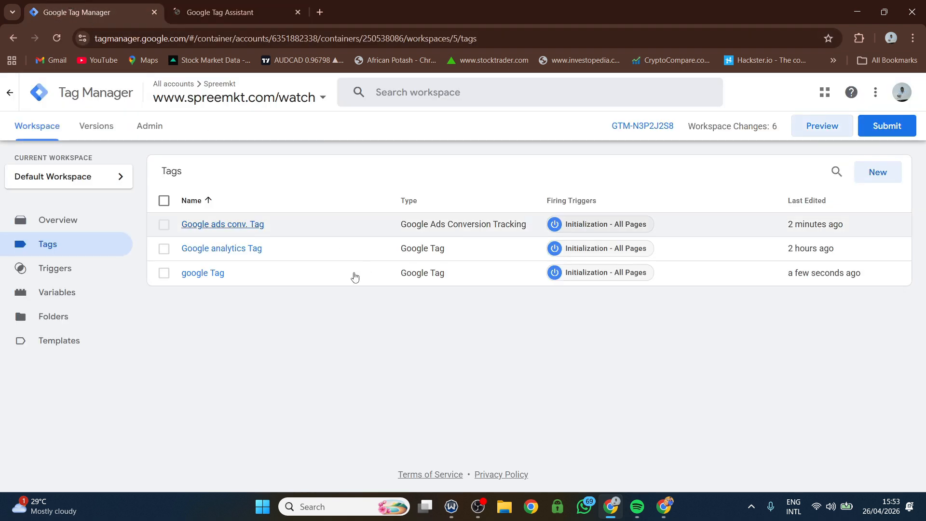
left_click(229, 5)
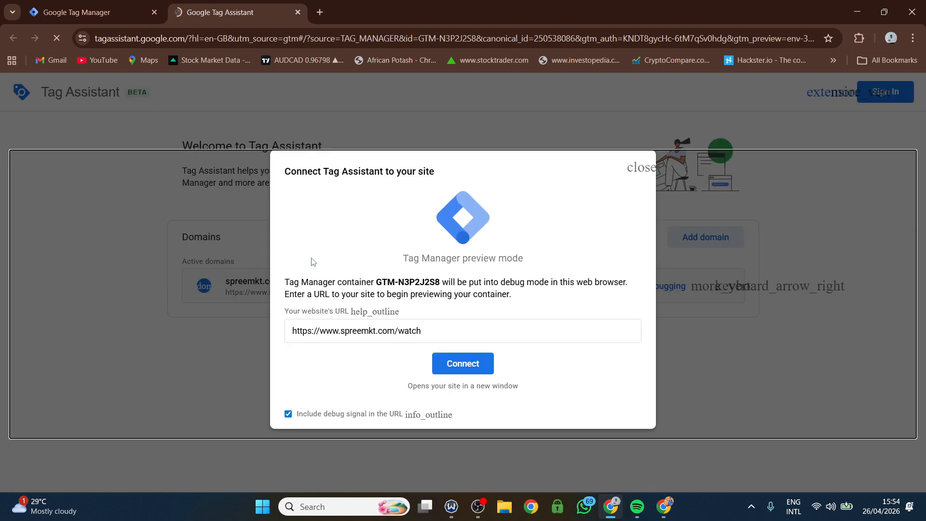
left_click(463, 364)
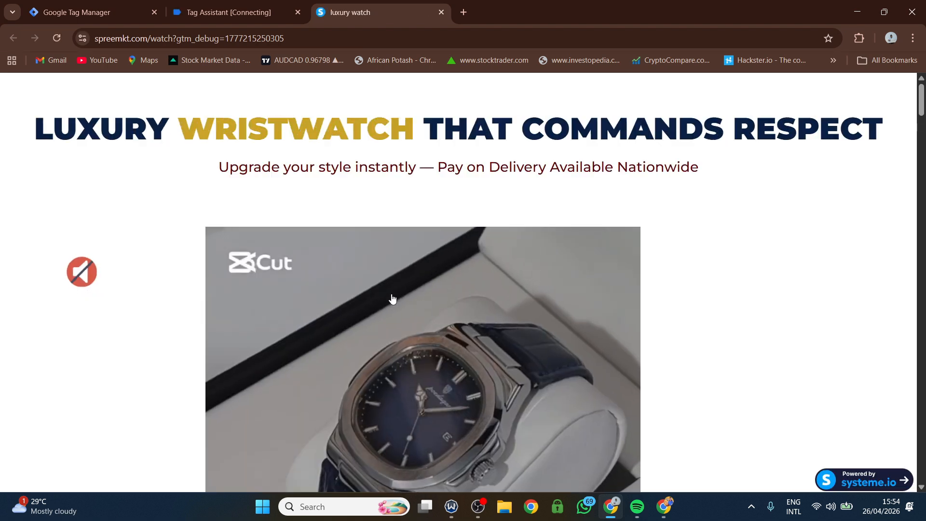
scroll(407, 299, "down", 1)
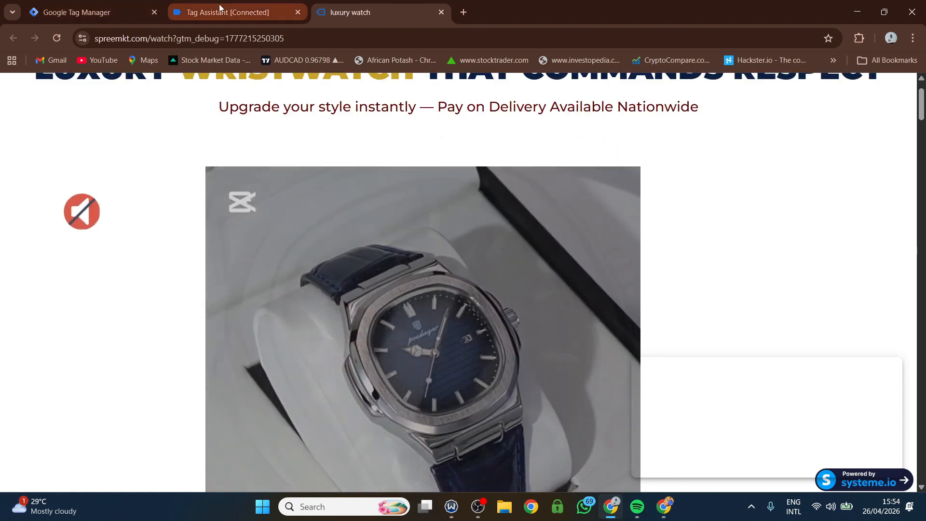
left_click(237, 13)
left_click(457, 303)
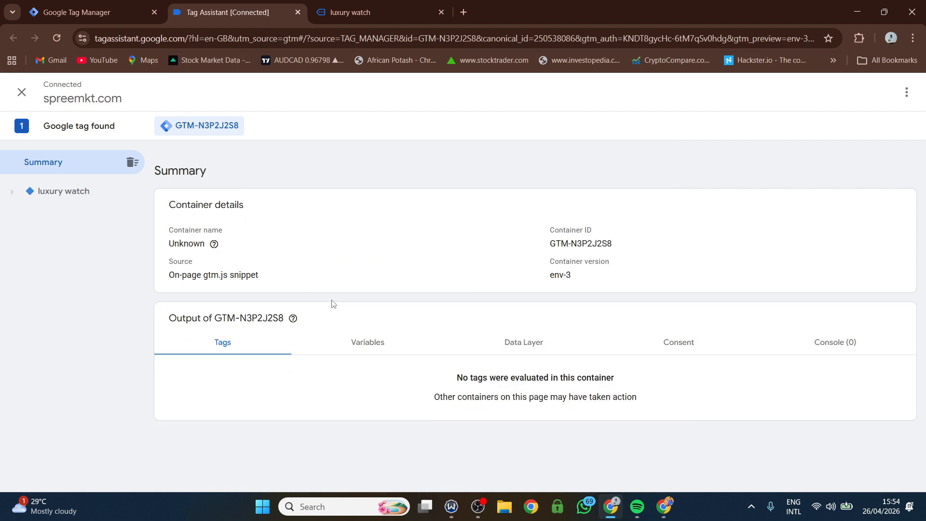
Check which tags fired in the Tag Assistant summary and look at the order button on the luxury watch page
scroll(331, 369, "down", 1)
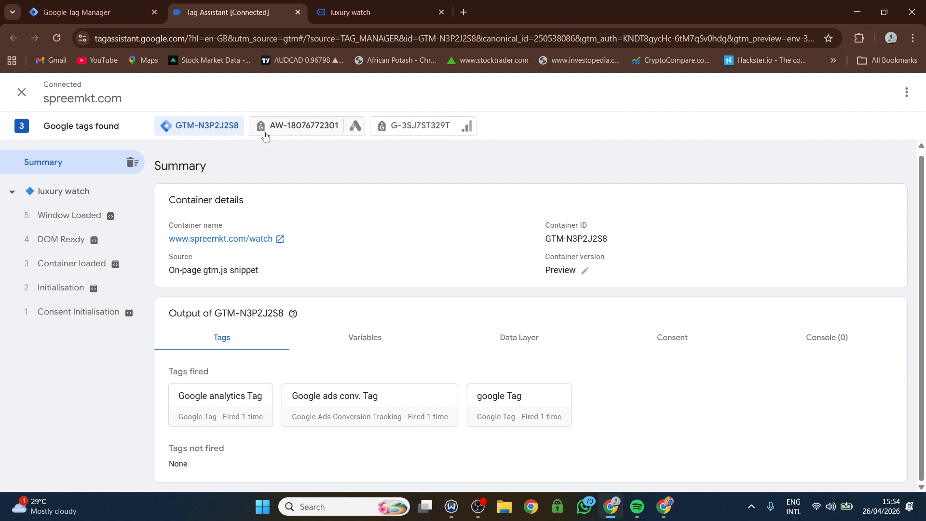
left_click(350, 4)
scroll(454, 290, "down", 10)
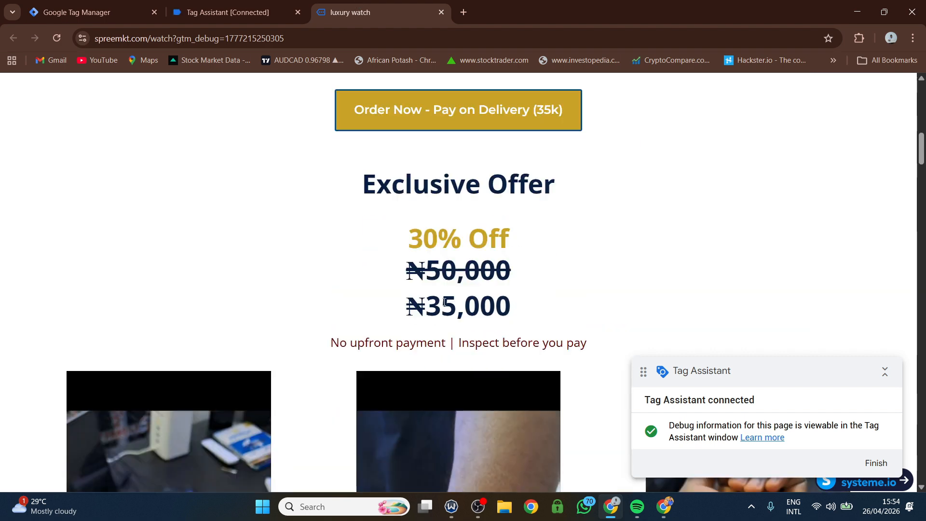
scroll(443, 290, "up", 3)
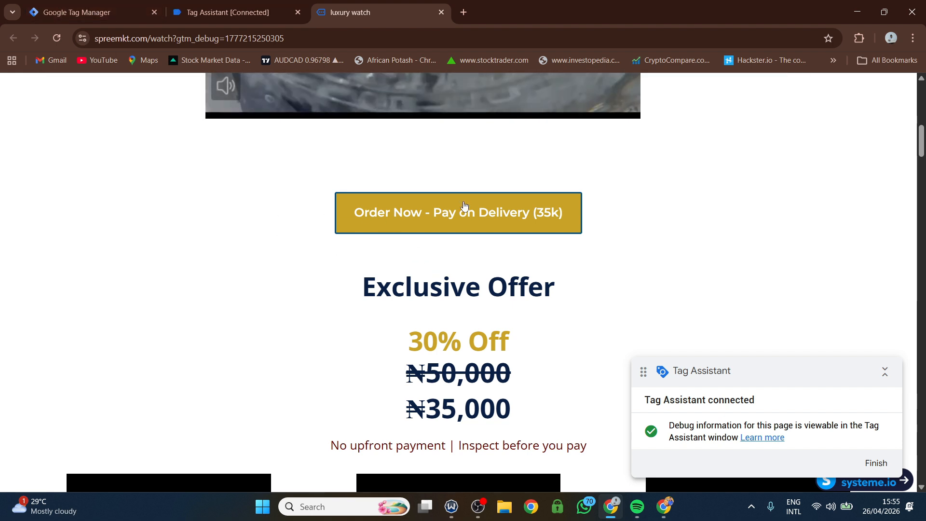
Create a new trigger in Google Tag Manager with the Click - All Elements type
left_click(47, 4)
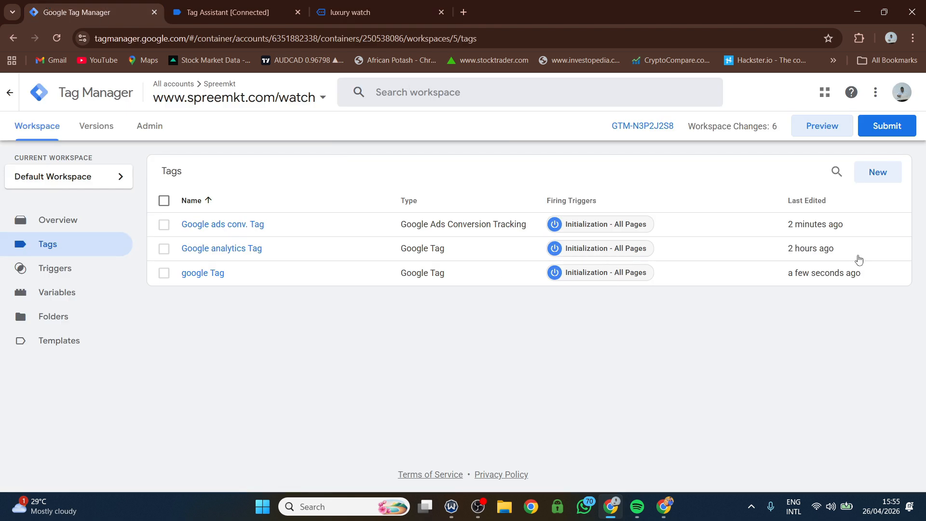
left_click(48, 274)
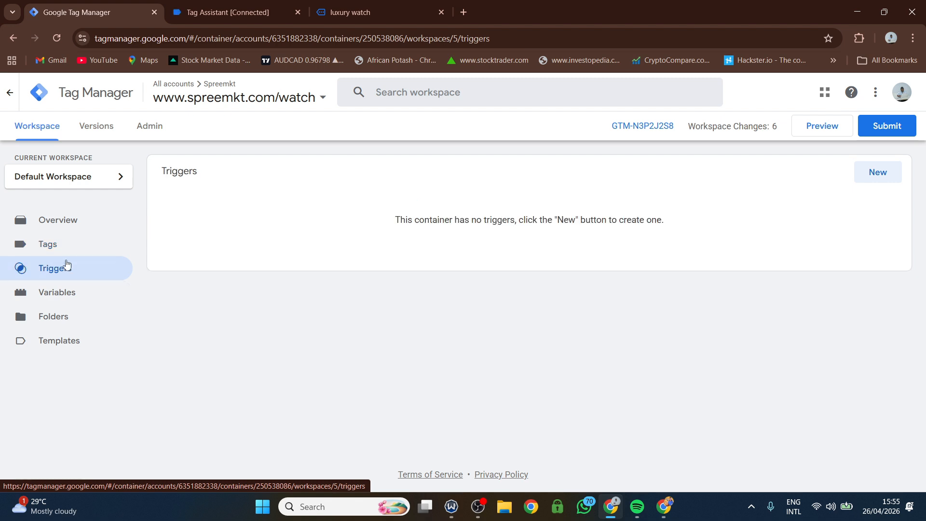
left_click(880, 176)
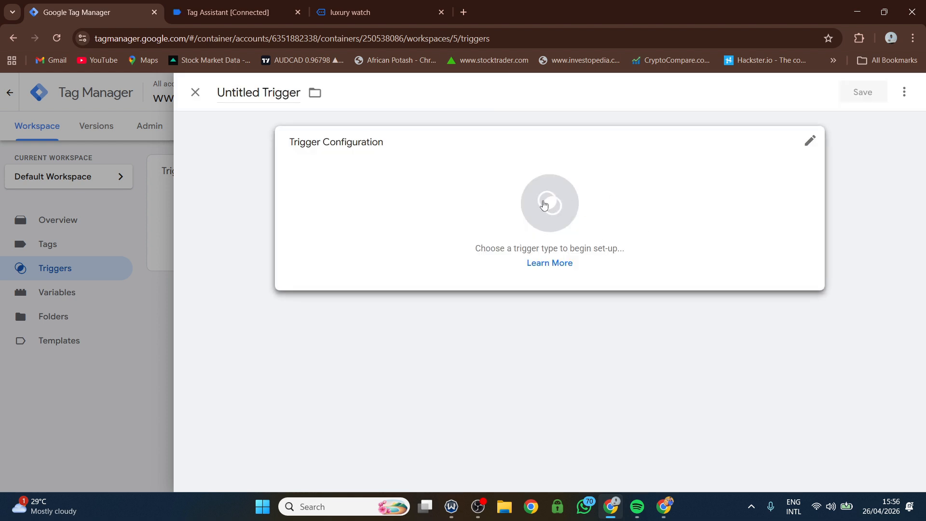
left_click(810, 143)
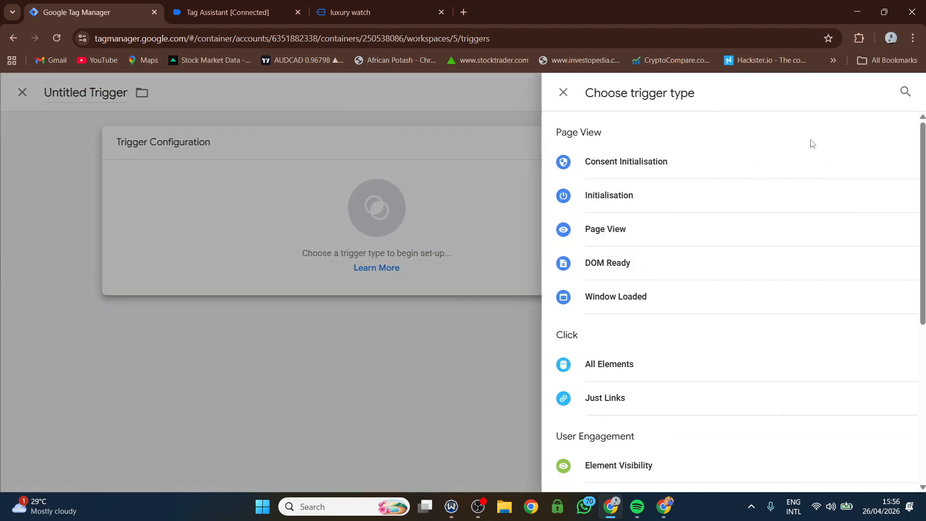
left_click(603, 365)
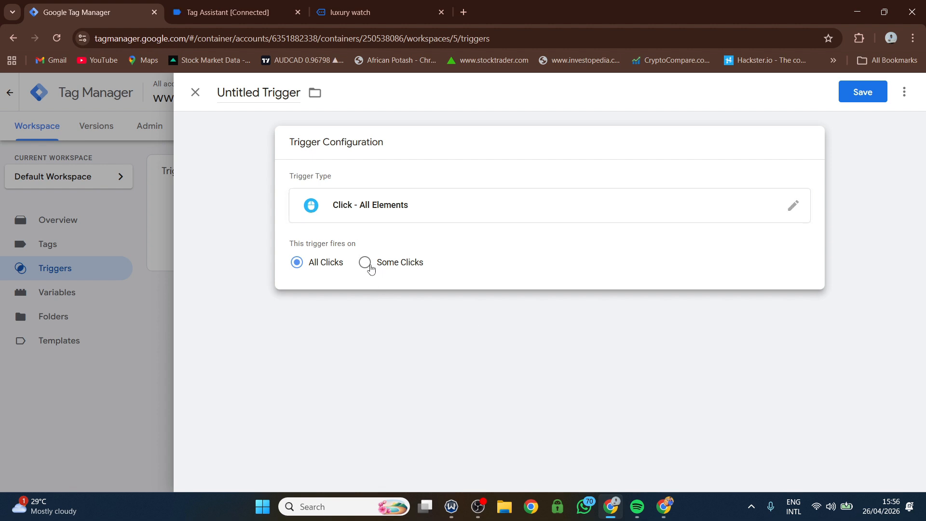
Make the trigger fire on Some Clicks where Click Text contains "Order Now - Pay on Delivery (35k)"
left_click(366, 263)
left_click(366, 309)
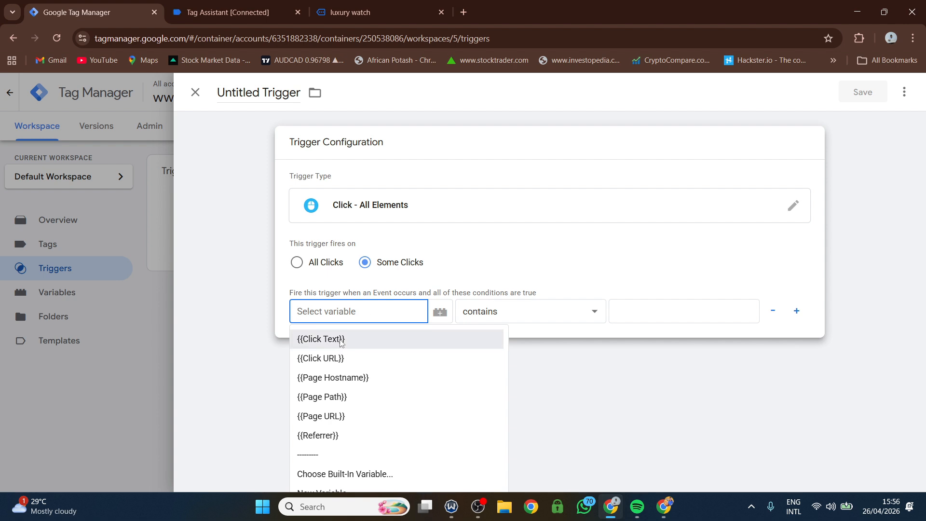
left_click(341, 340)
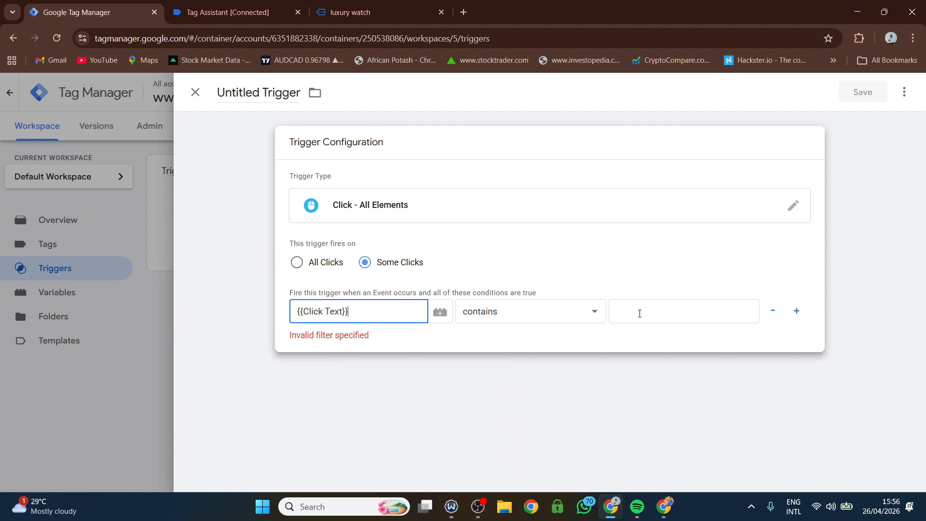
left_click(351, 6)
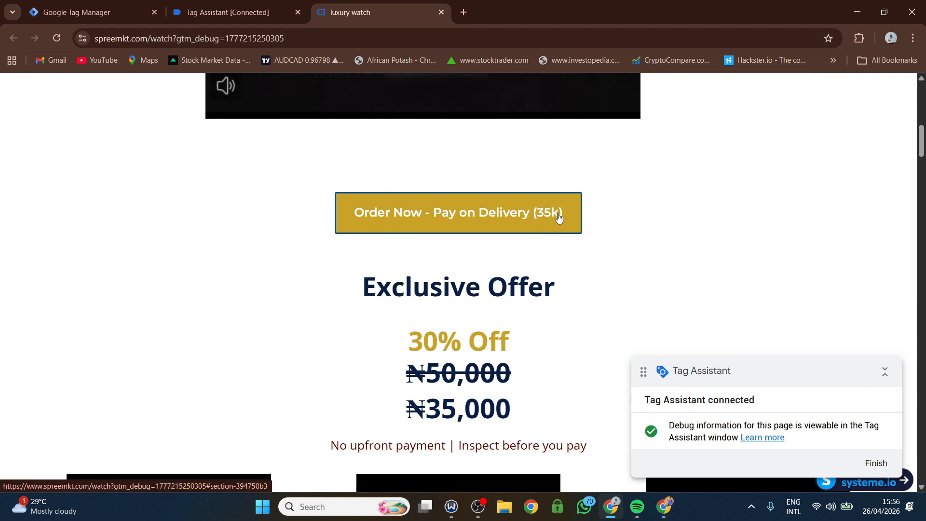
left_click(91, 12)
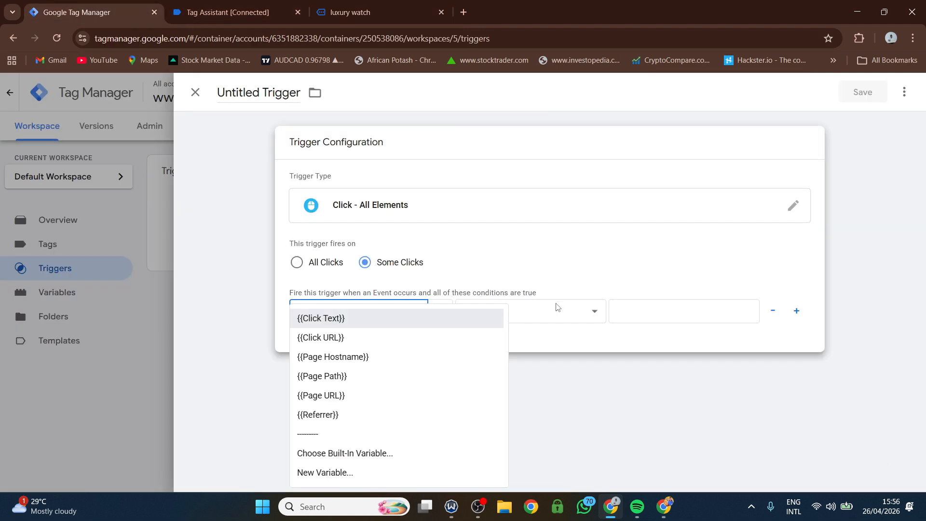
left_click(648, 312)
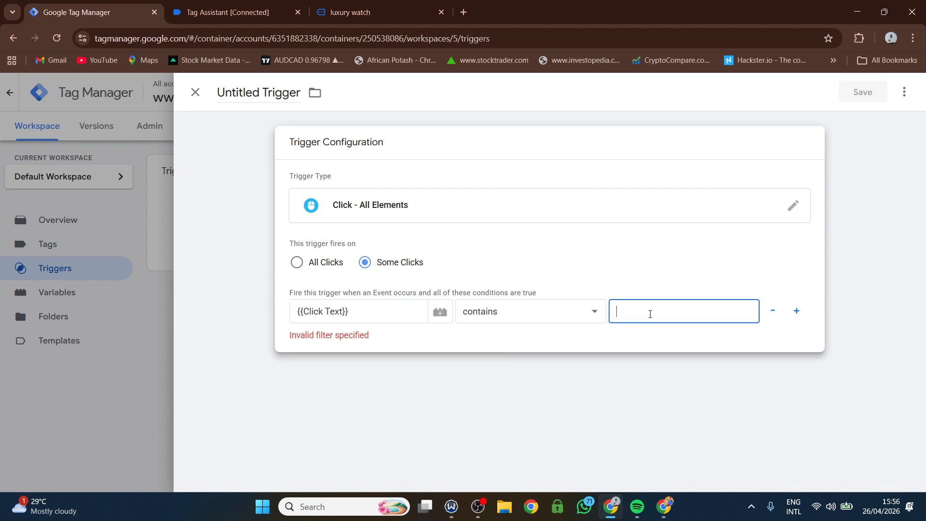
type("Order Now - Pay on Delivery (35k")
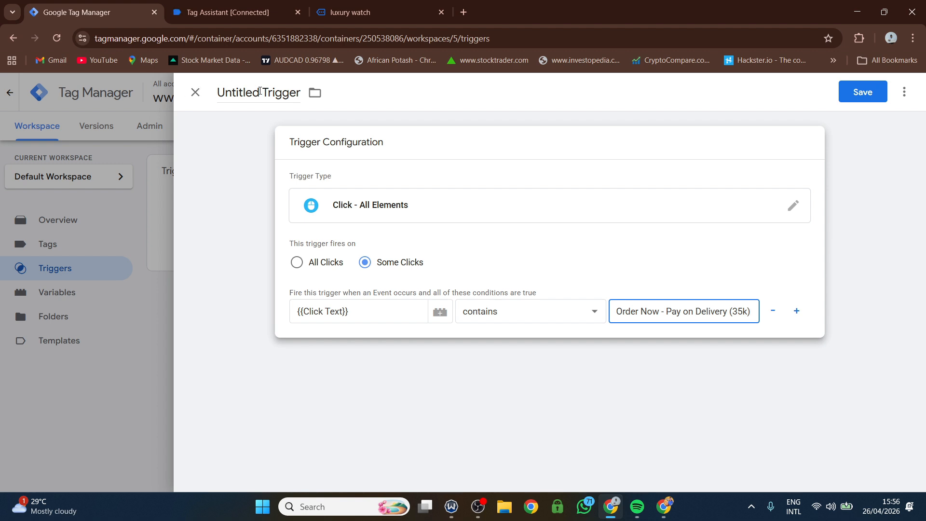
Name the trigger "spreemkt Trigger", save it, and check the order button on the luxury watch page
left_click_drag(260, 92, 205, 97)
type("s")
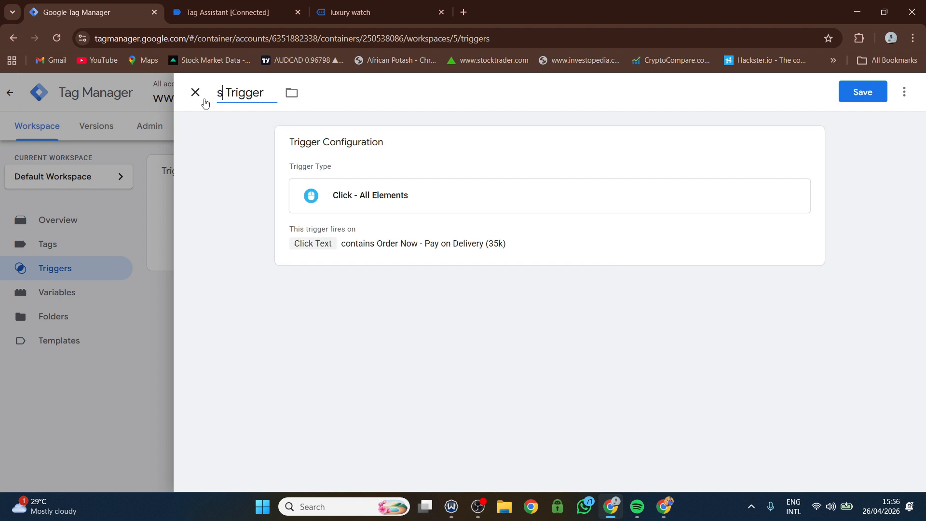
type("preemk")
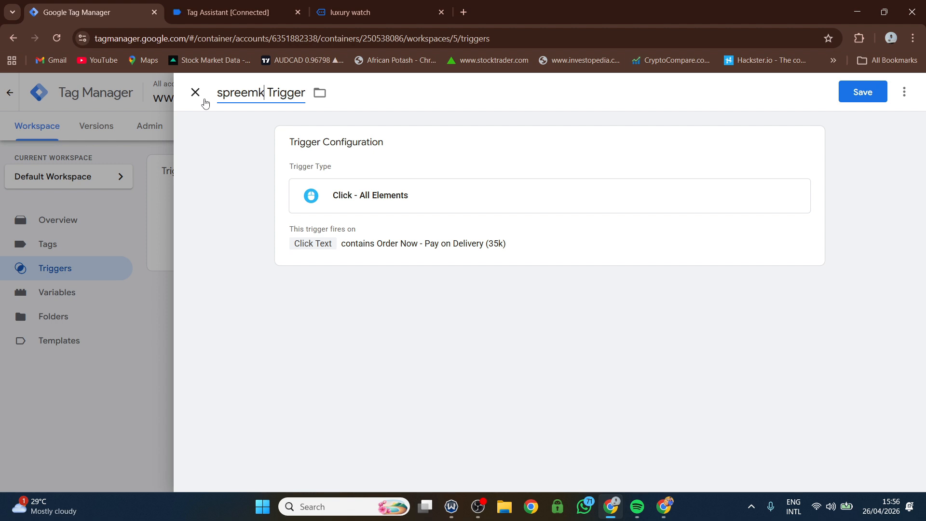
type("t")
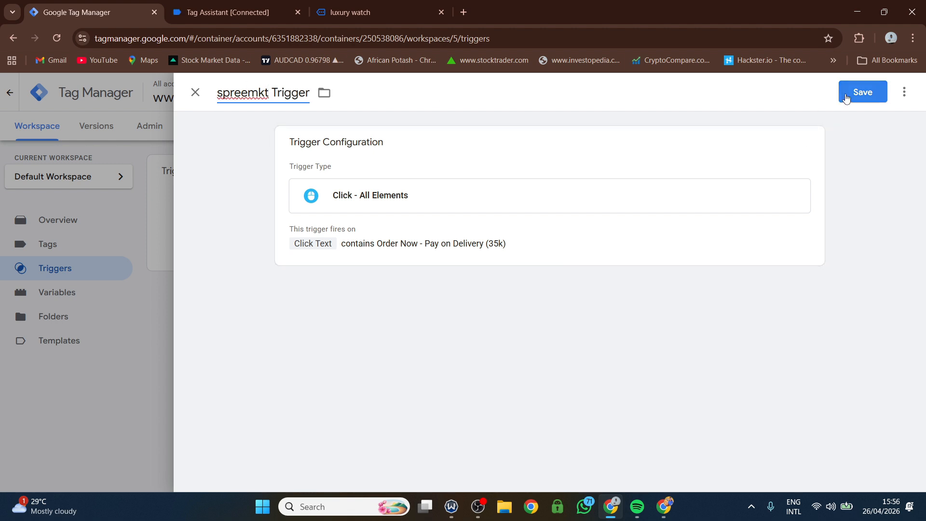
left_click(847, 94)
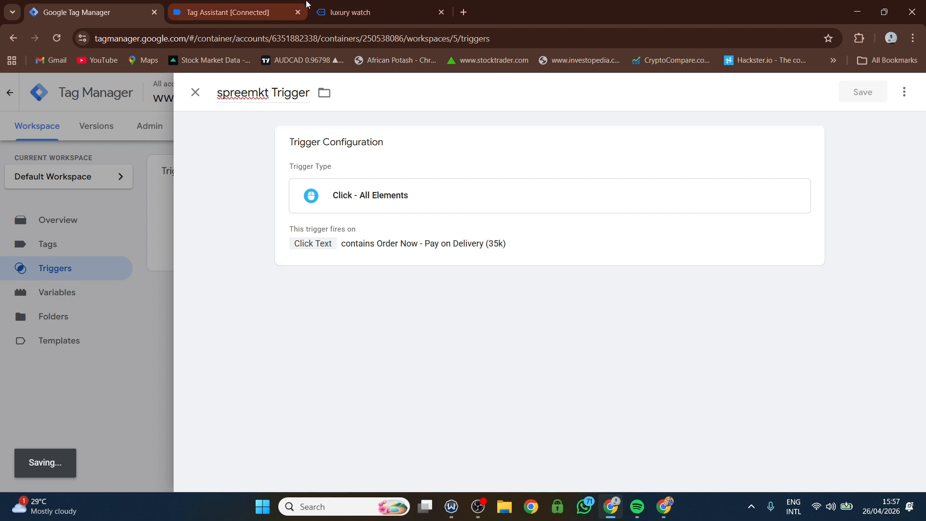
left_click(357, 12)
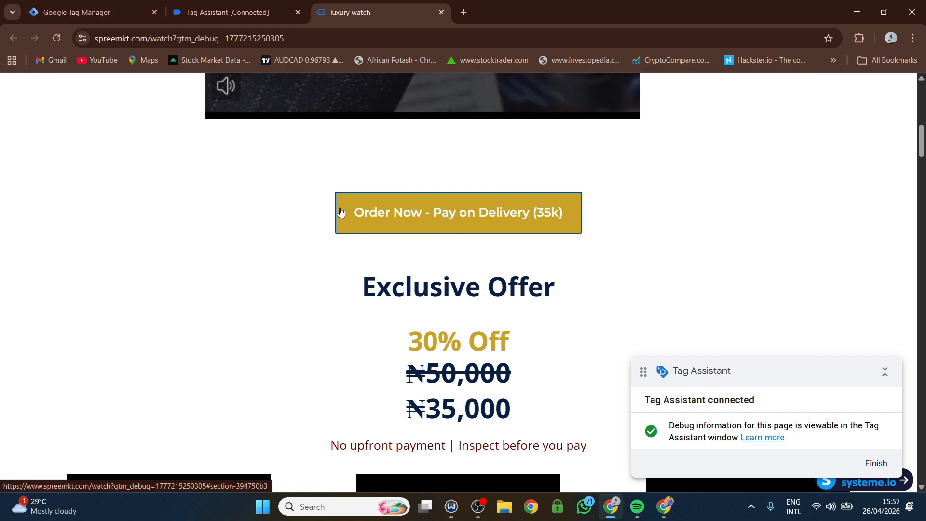
left_click(39, 4)
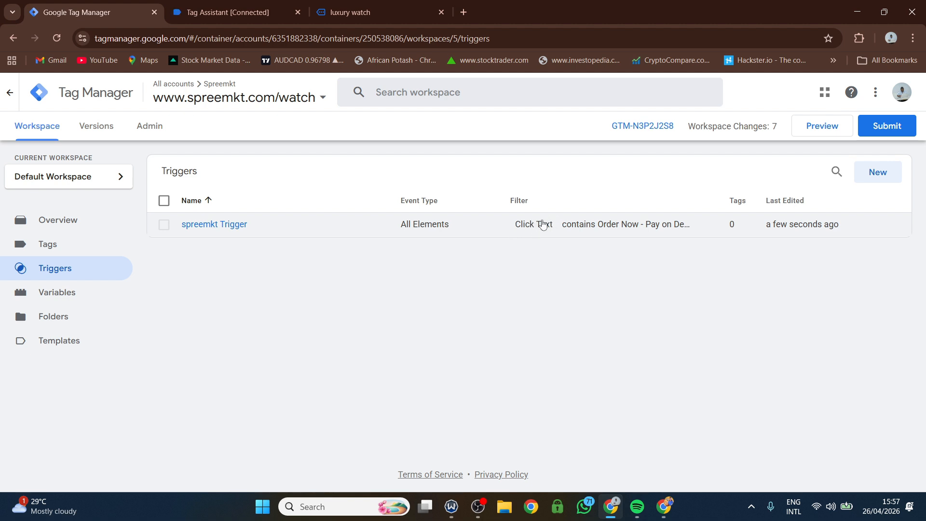
Enable the Click Element and Click Classes built-in variables for the container
left_click(53, 293)
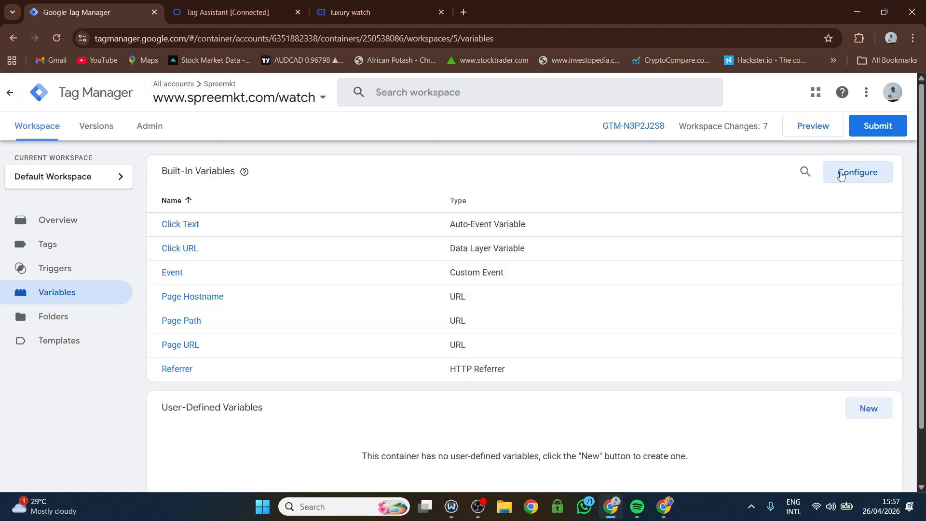
left_click(853, 176)
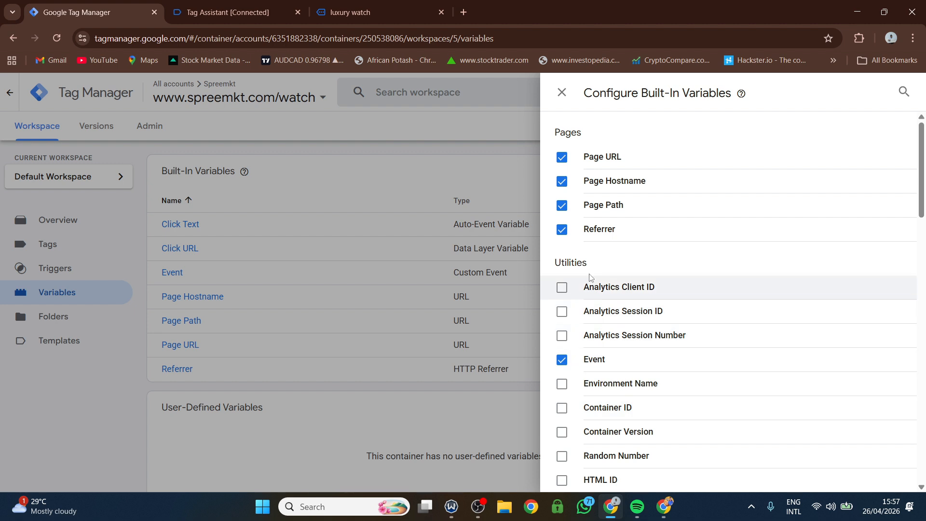
scroll(624, 263, "down", 3)
scroll(625, 274, "down", 3)
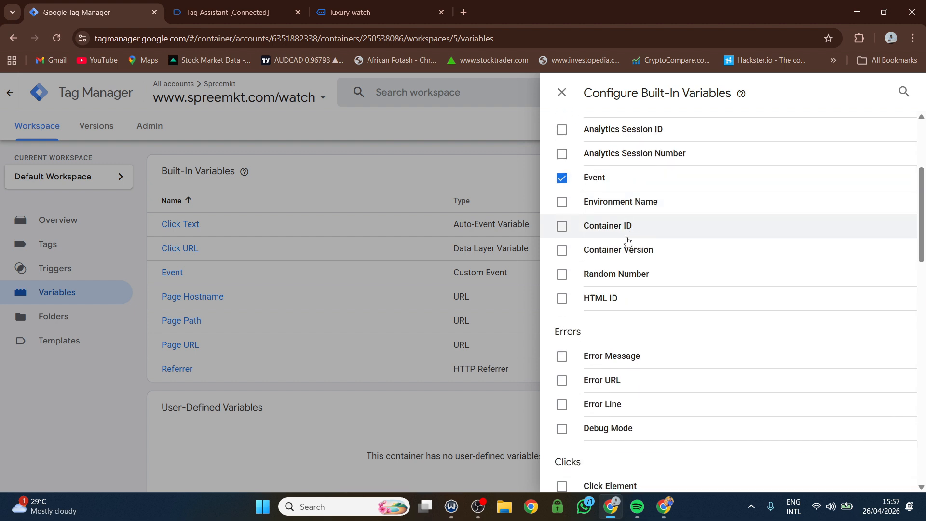
scroll(612, 294, "down", 2)
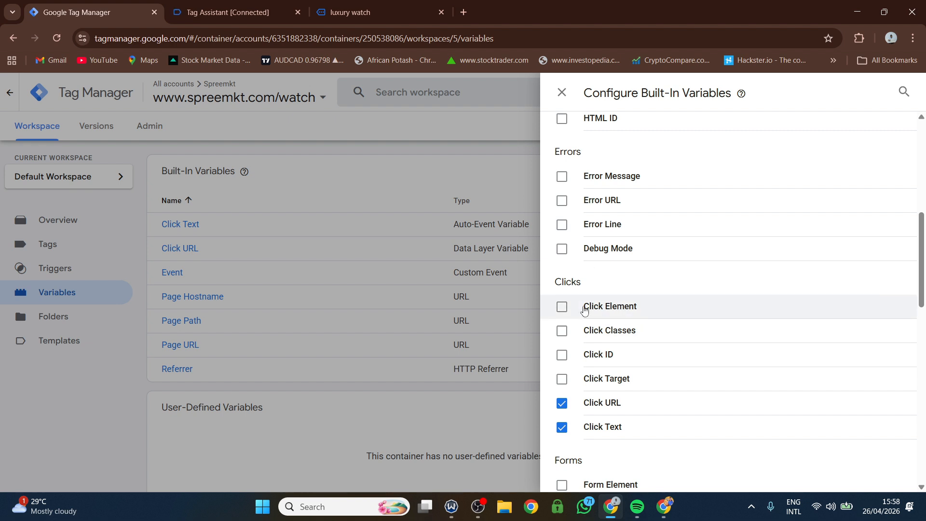
left_click(562, 308)
left_click(562, 331)
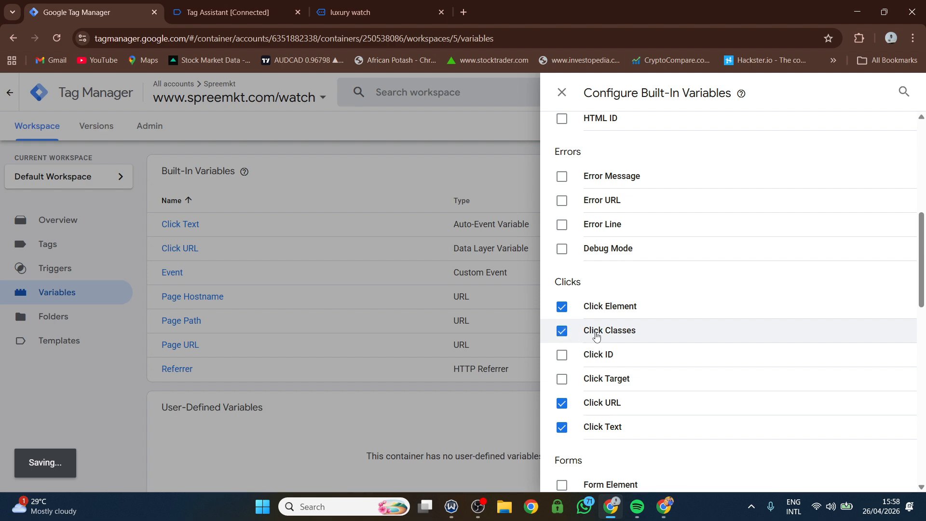
left_click(562, 93)
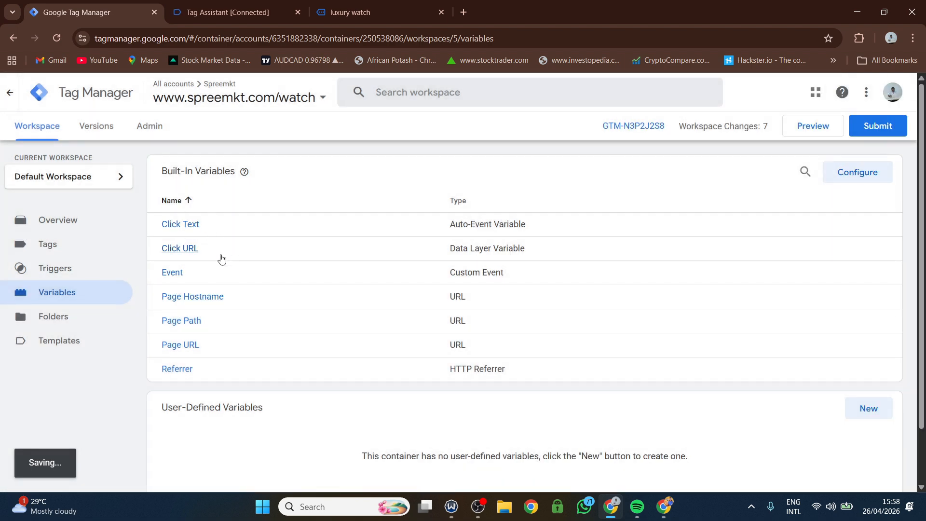
Reopen the built-in variable configuration, tick Click Classes again, and review the variables list
left_click(856, 174)
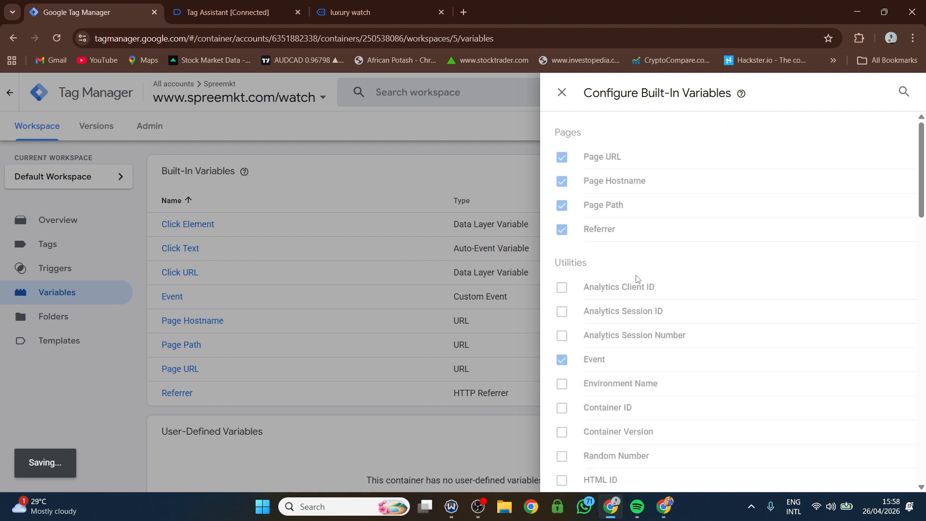
scroll(620, 320, "down", 5)
scroll(603, 365, "down", 4)
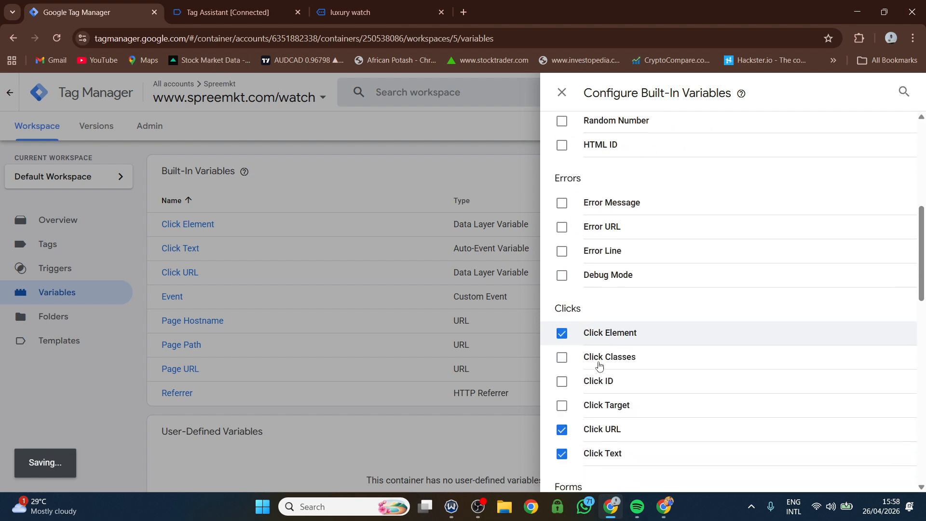
left_click(562, 270)
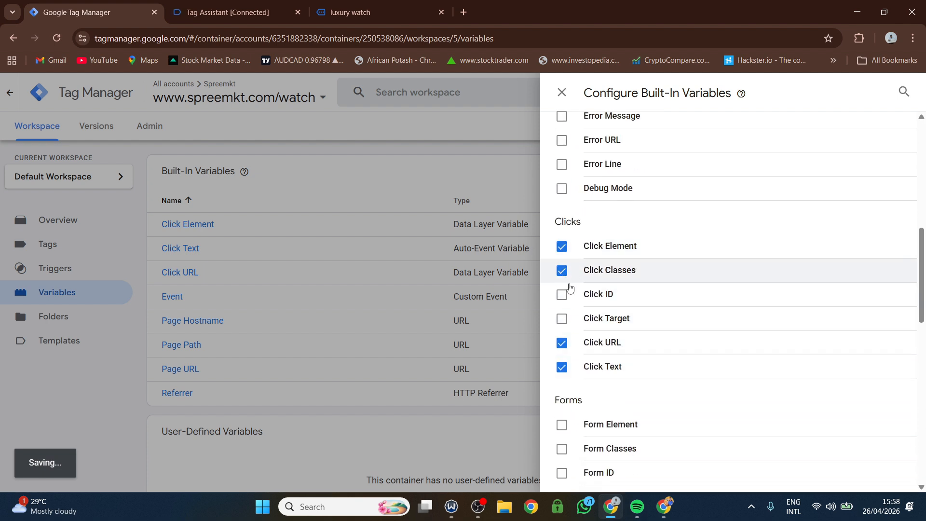
scroll(805, 356, "down", 5)
scroll(827, 393, "down", 10)
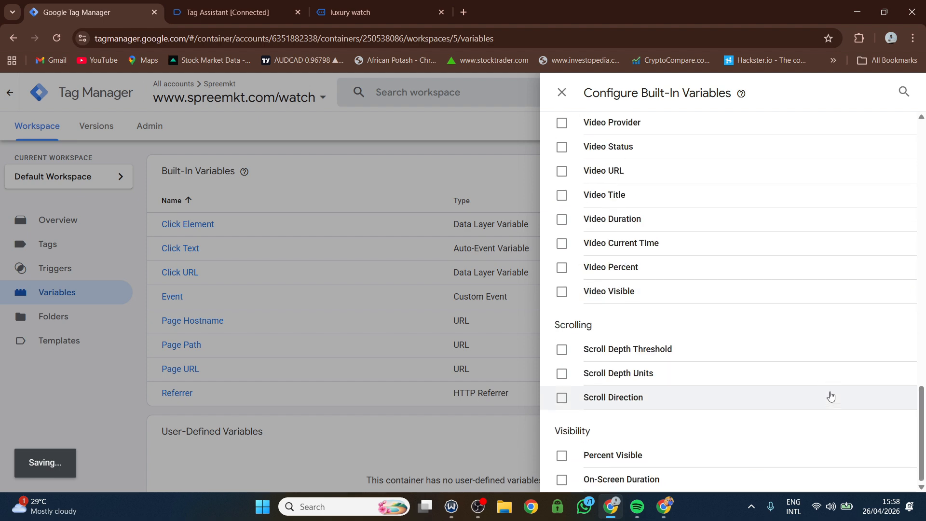
scroll(757, 244, "up", 20)
scroll(773, 213, "up", 3)
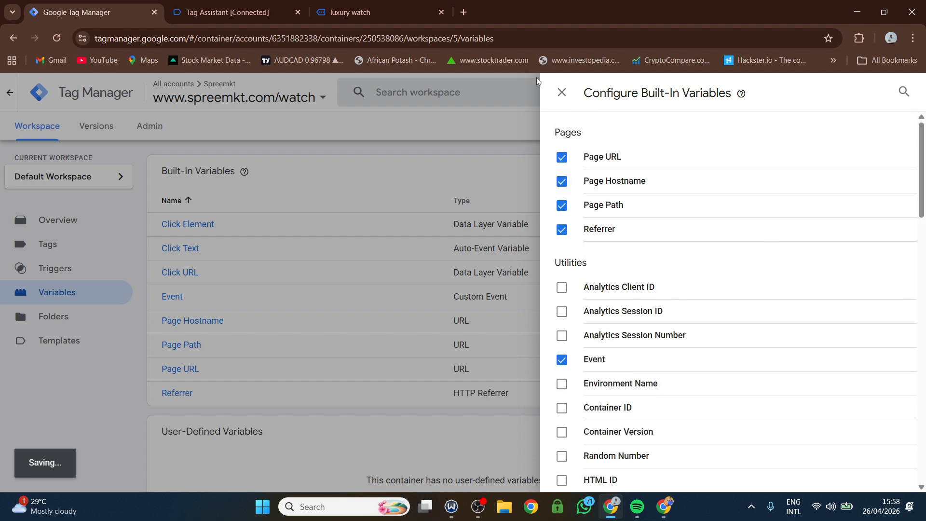
left_click(562, 92)
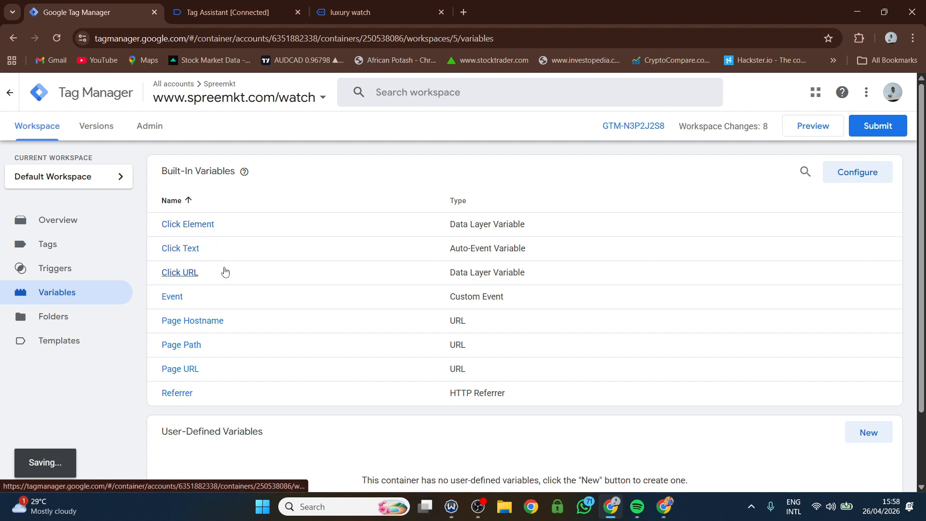
scroll(254, 288, "down", 3)
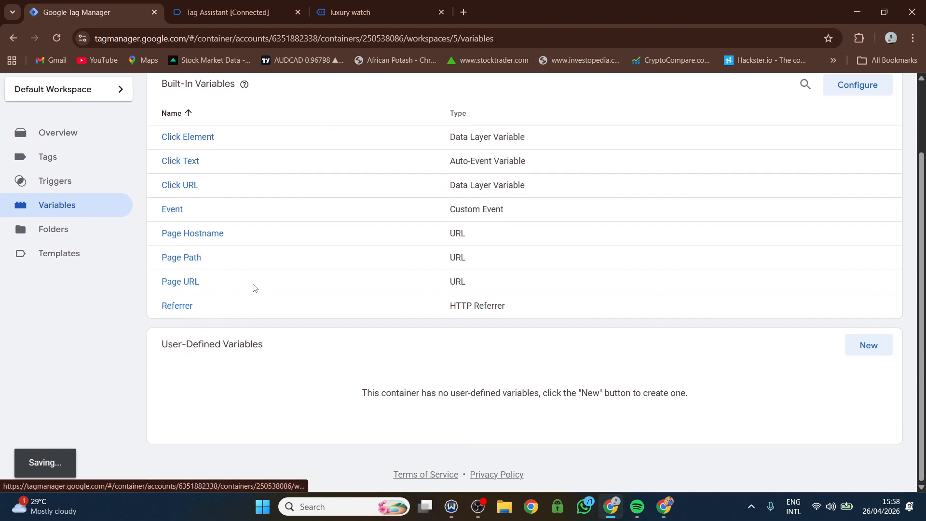
scroll(271, 279, "up", 3)
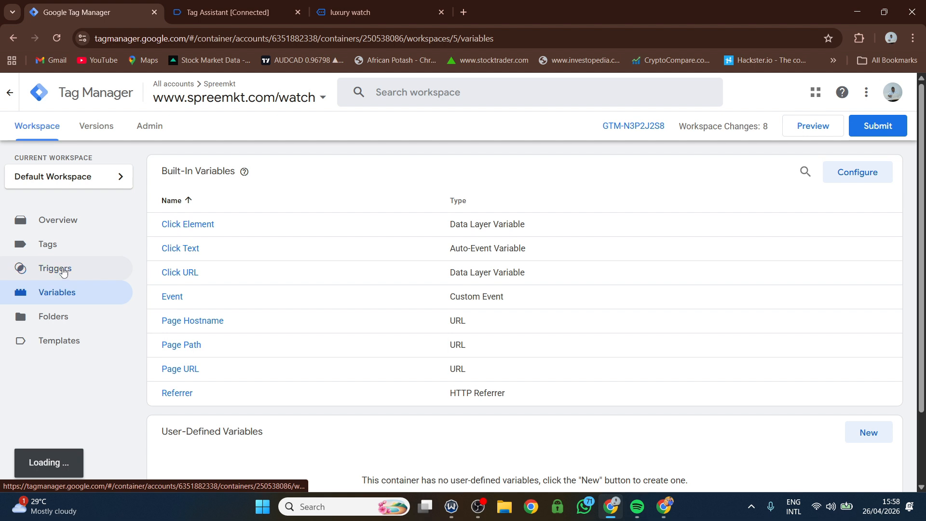
In the Google ads conv. Tag, replace the Initialization - All Pages firing trigger with spreemkt Trigger and save the tag
left_click(64, 272)
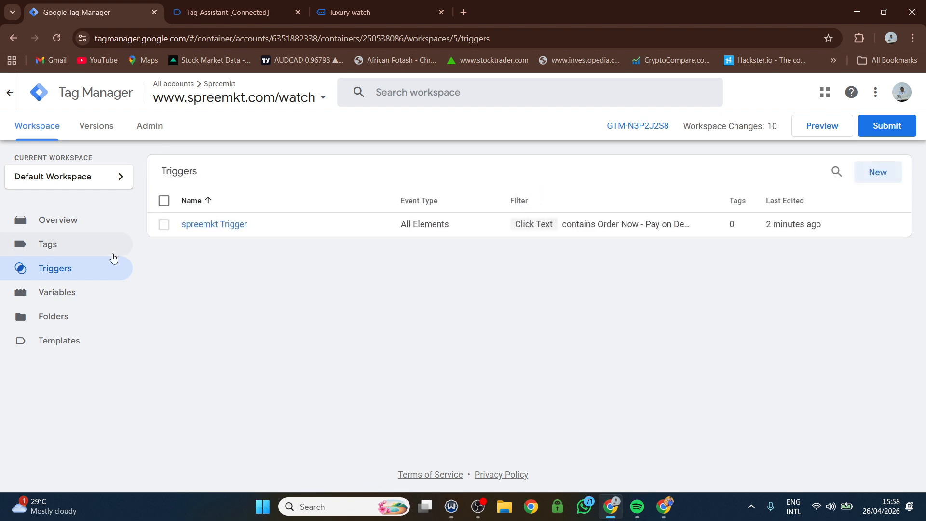
left_click(65, 249)
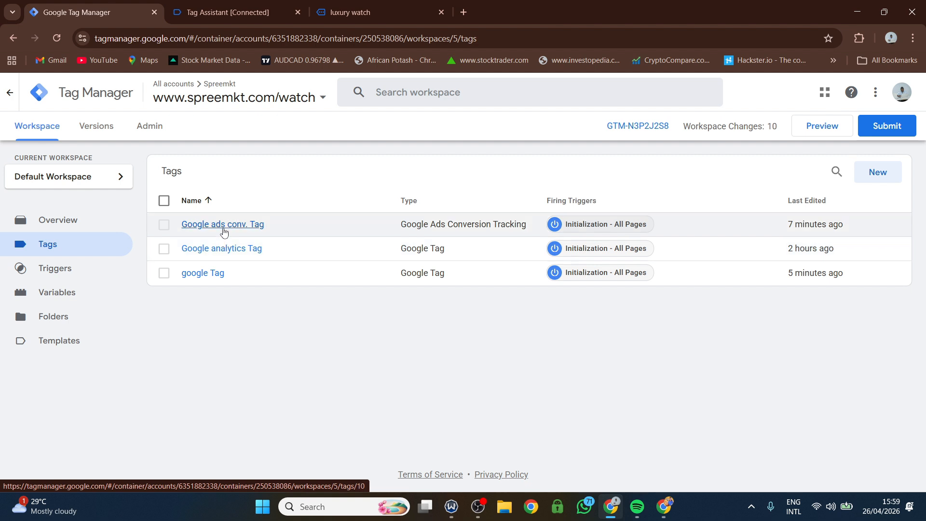
left_click(224, 227)
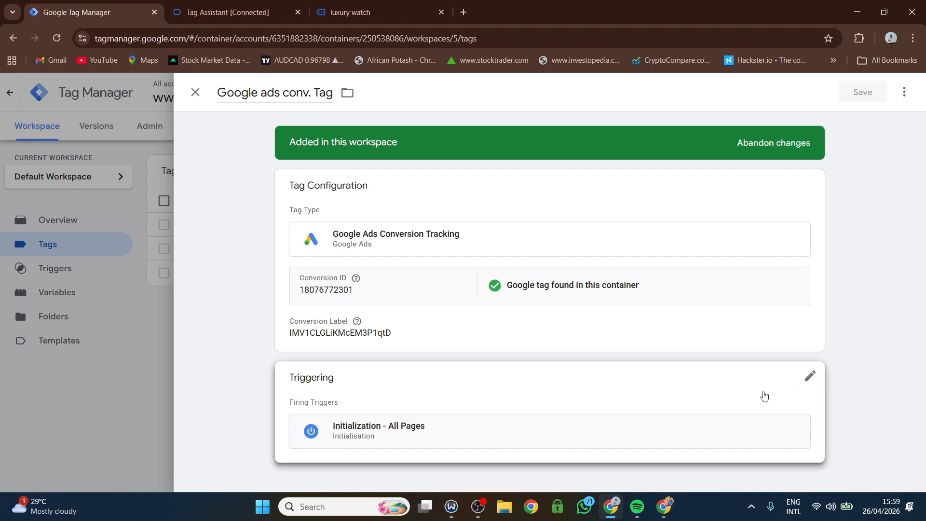
left_click(361, 14)
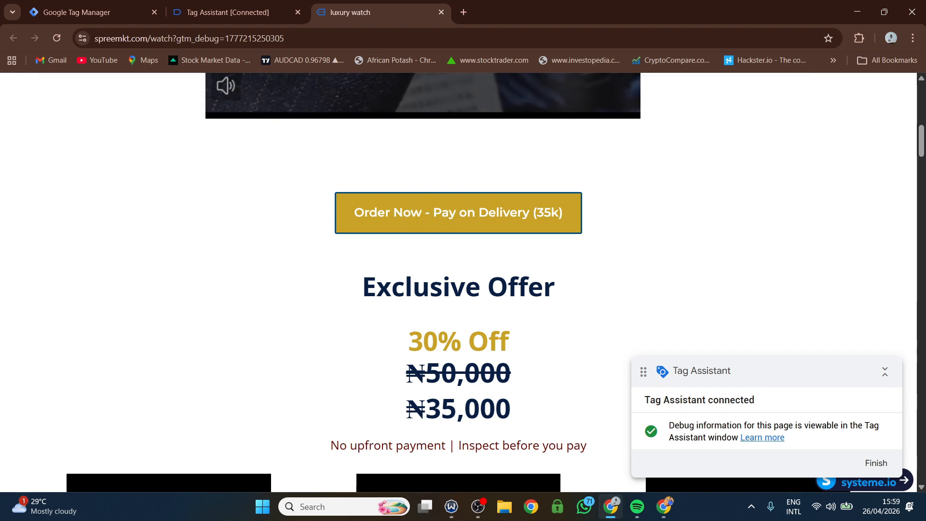
left_click(90, 12)
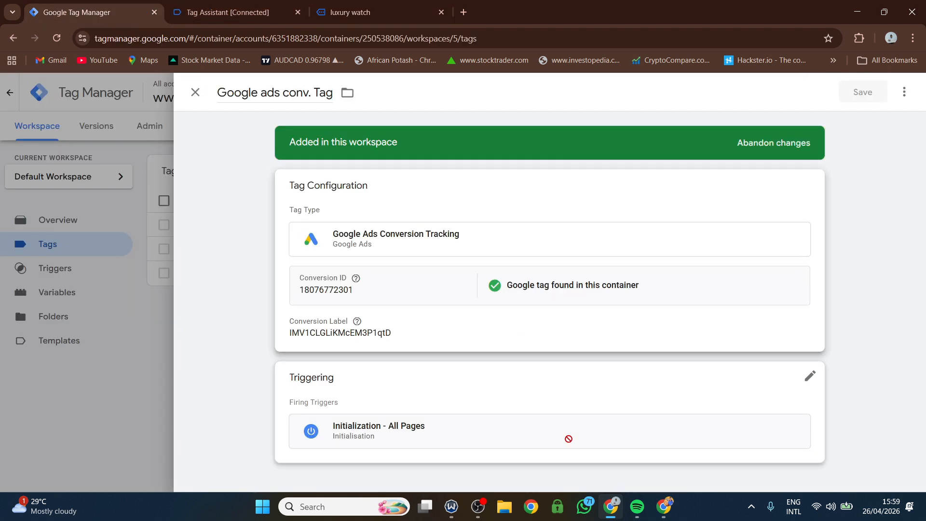
left_click(810, 376)
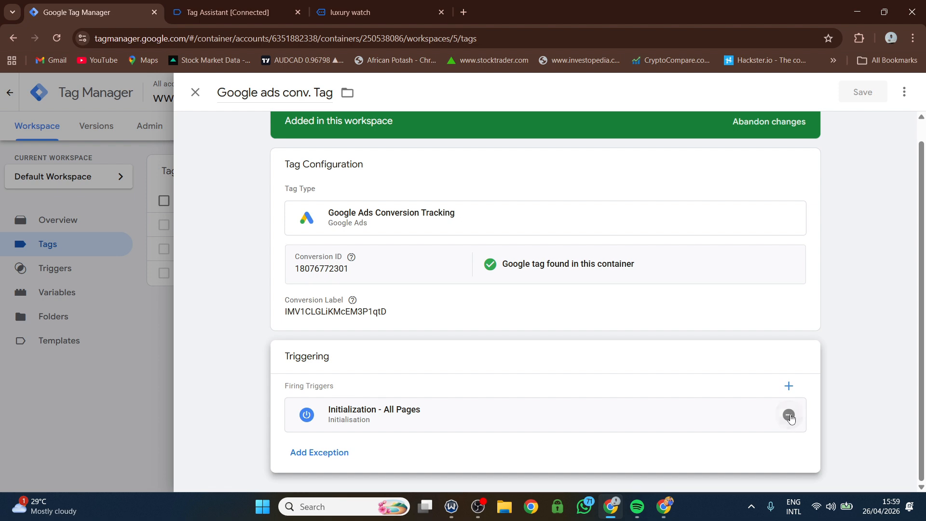
left_click(789, 416)
left_click(569, 386)
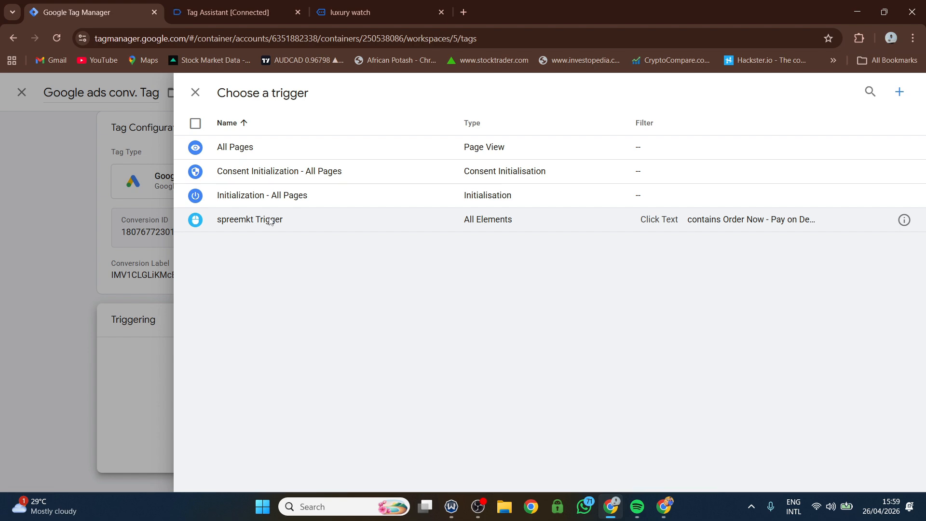
left_click(270, 222)
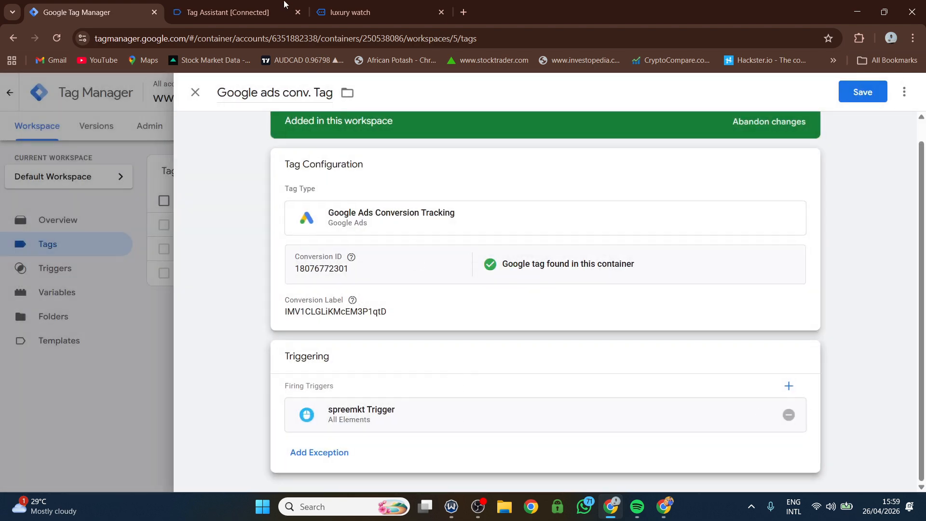
left_click(352, 12)
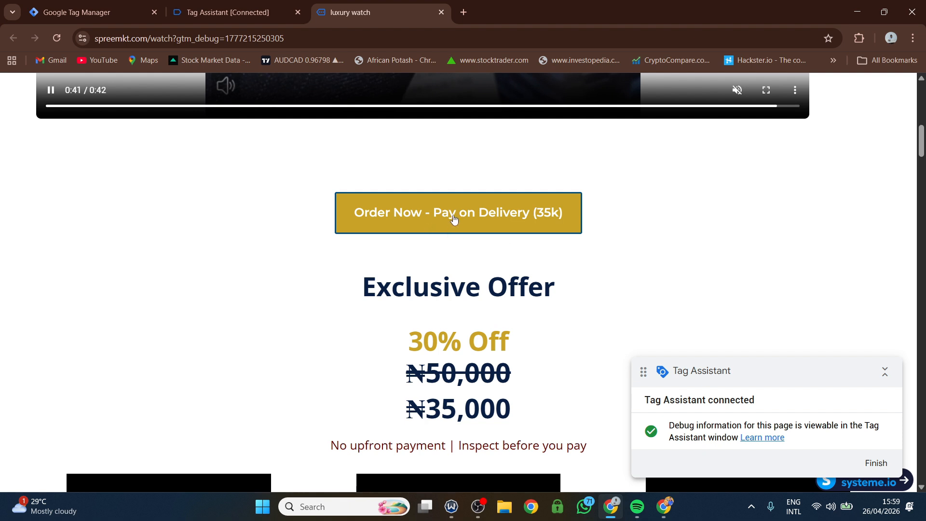
left_click(82, 14)
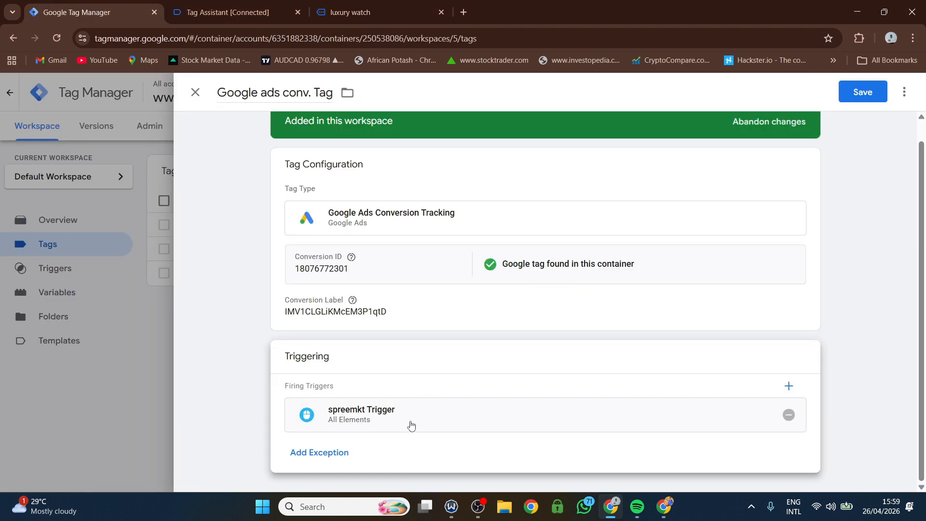
left_click(863, 91)
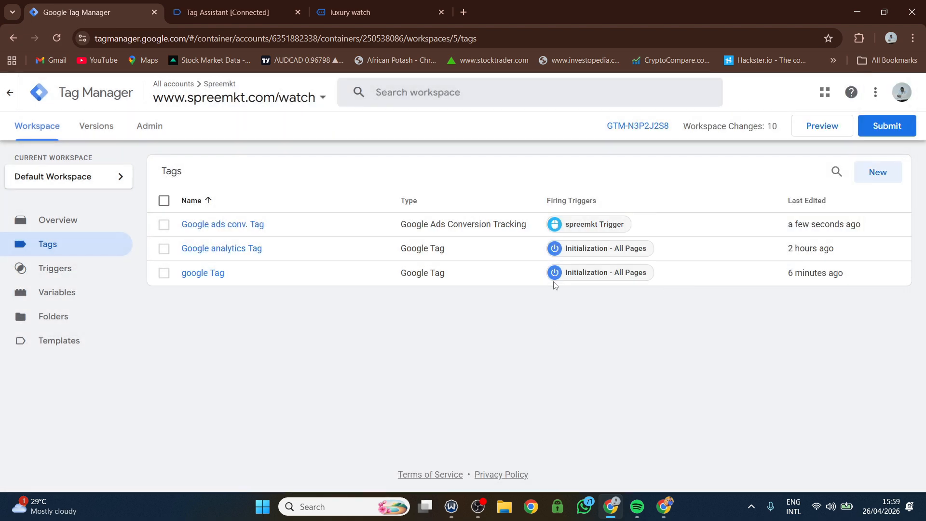
Preview the container in Tag Assistant connected to spreemkt.com and review the fired and unfired tags in the summary
left_click(822, 128)
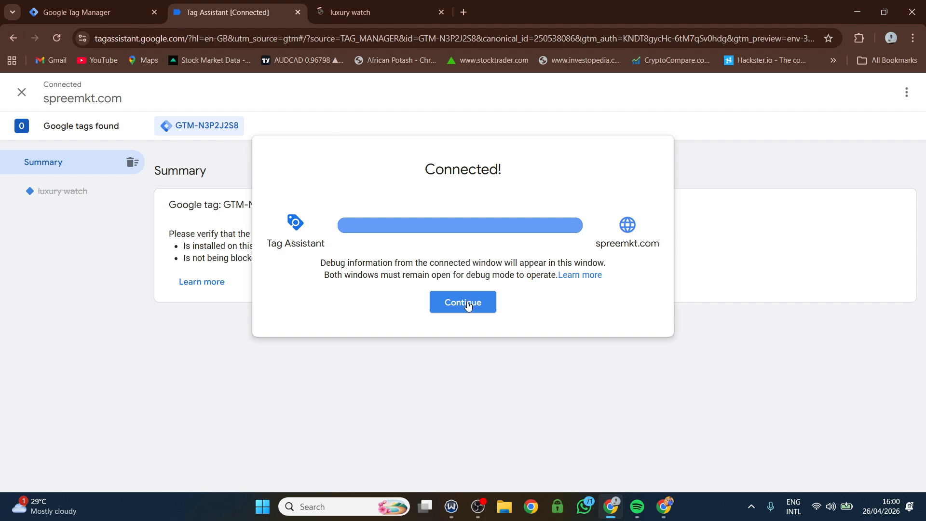
left_click(468, 305)
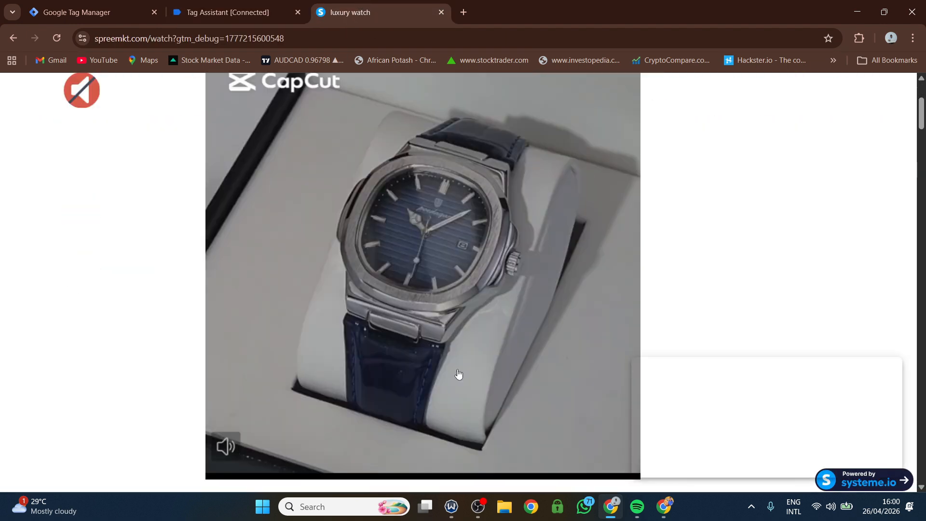
scroll(458, 375, "down", 10)
scroll(448, 347, "up", 5)
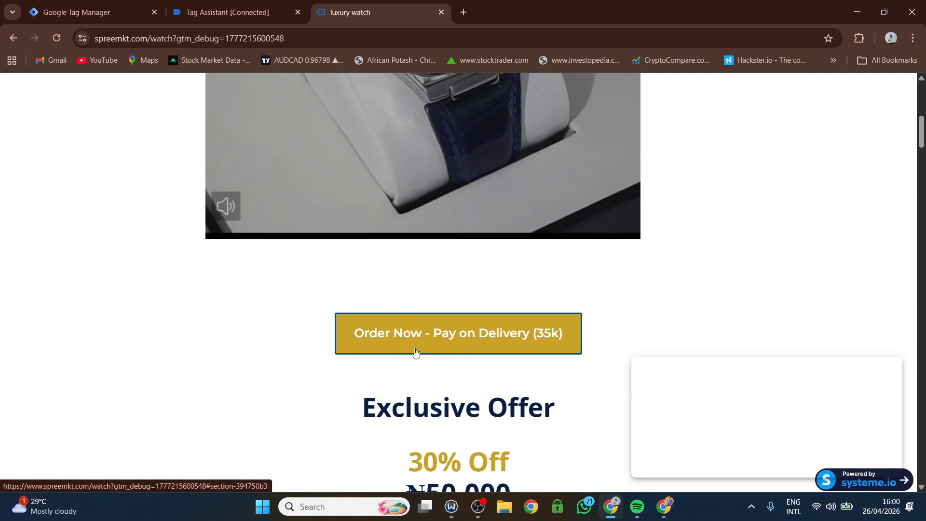
left_click(202, 7)
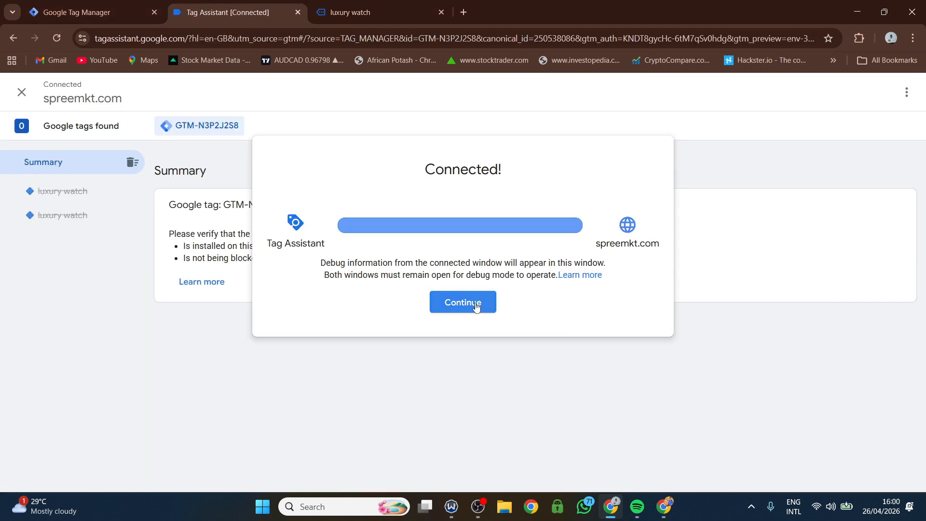
left_click(448, 314)
scroll(404, 374, "down", 1)
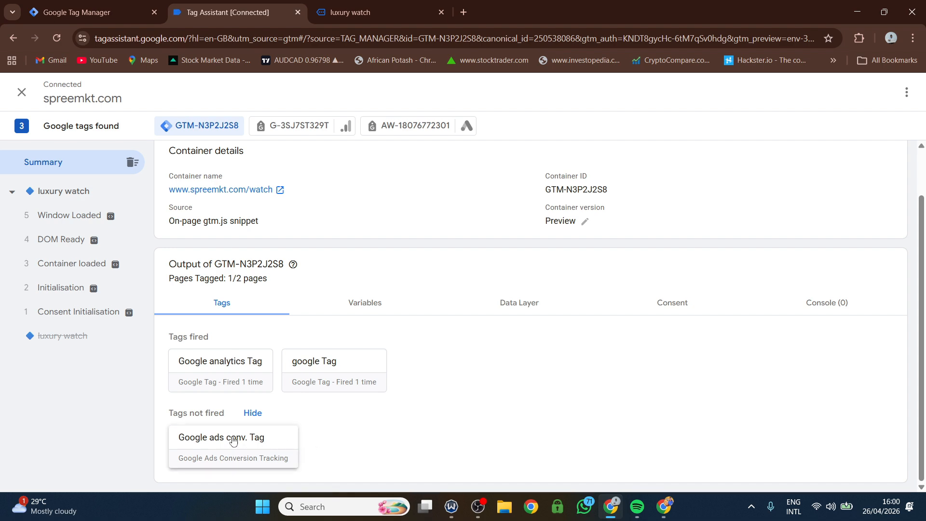
Trigger the "Order Now - Pay on Delivery (35k)" button on the luxury watch page and check the Google ads conv. Tag in Tag Assistant
left_click(350, 12)
scroll(479, 389, "down", 3)
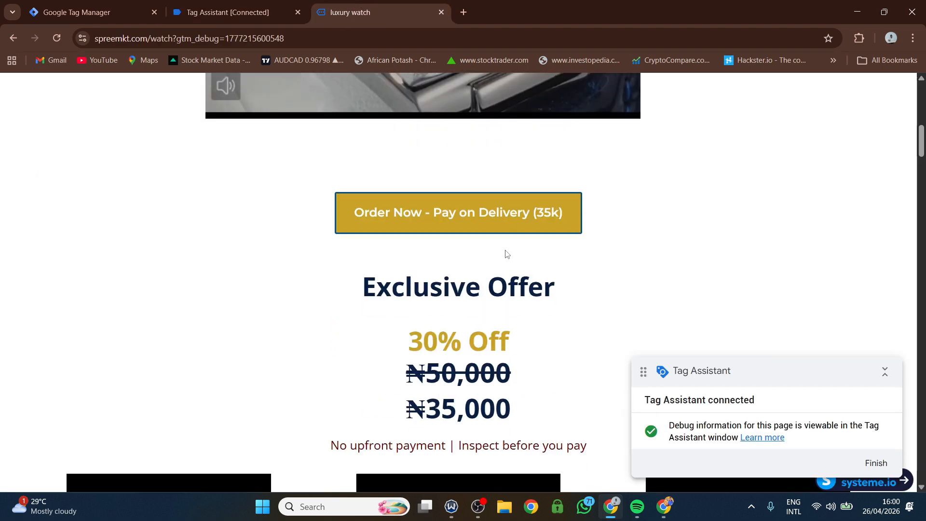
left_click(434, 220)
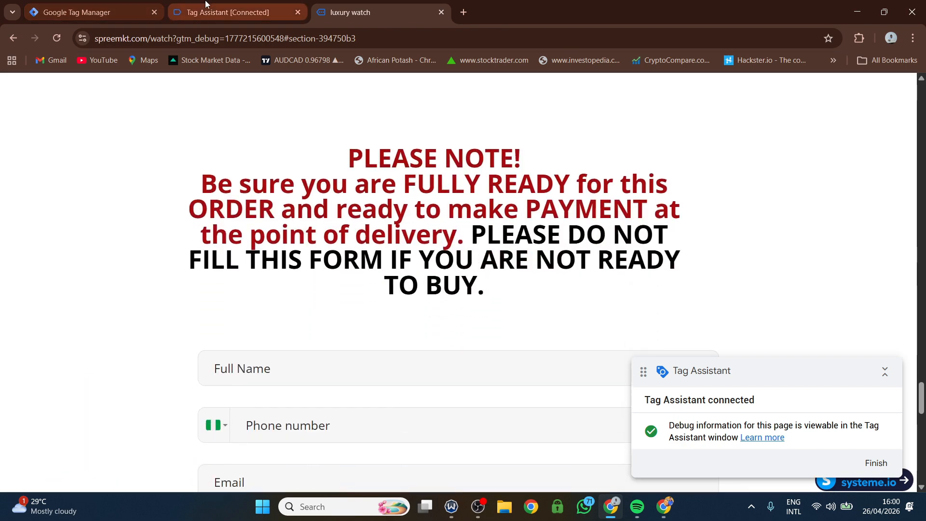
left_click(227, 12)
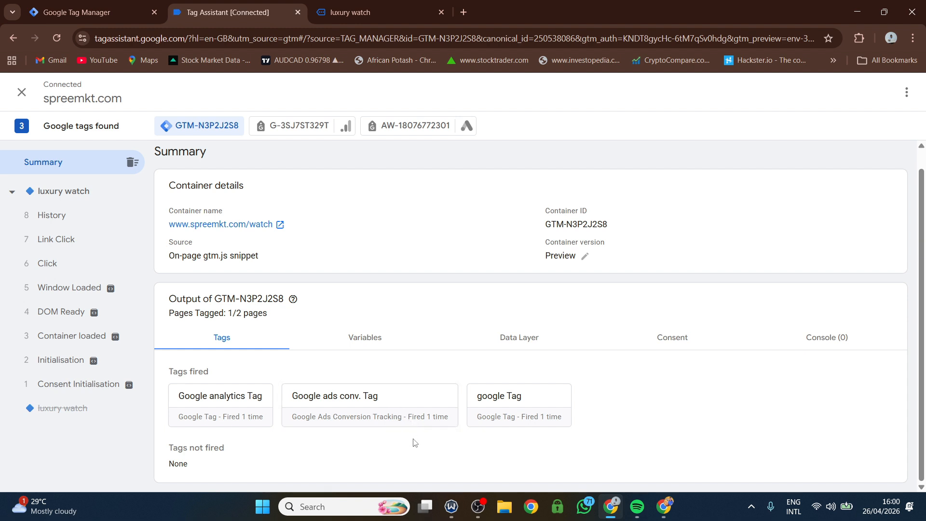
left_click(111, 12)
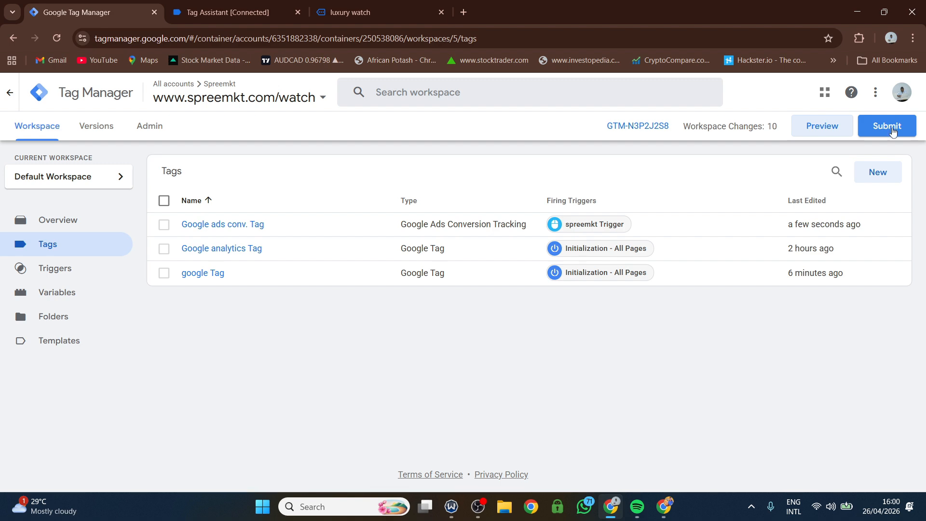
left_click(219, 4)
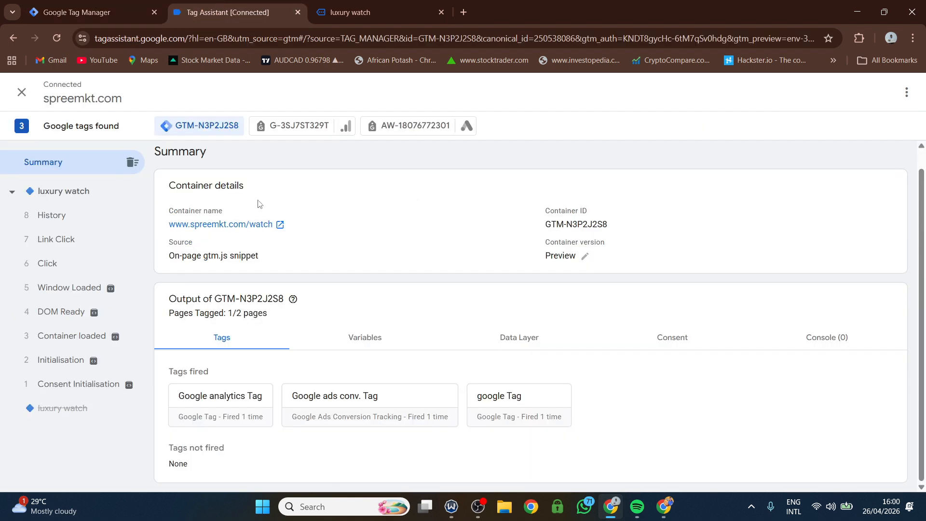
Publish the Tag Manager workspace changes to Live without a version name or description, and return to the workspace overview
left_click(72, 6)
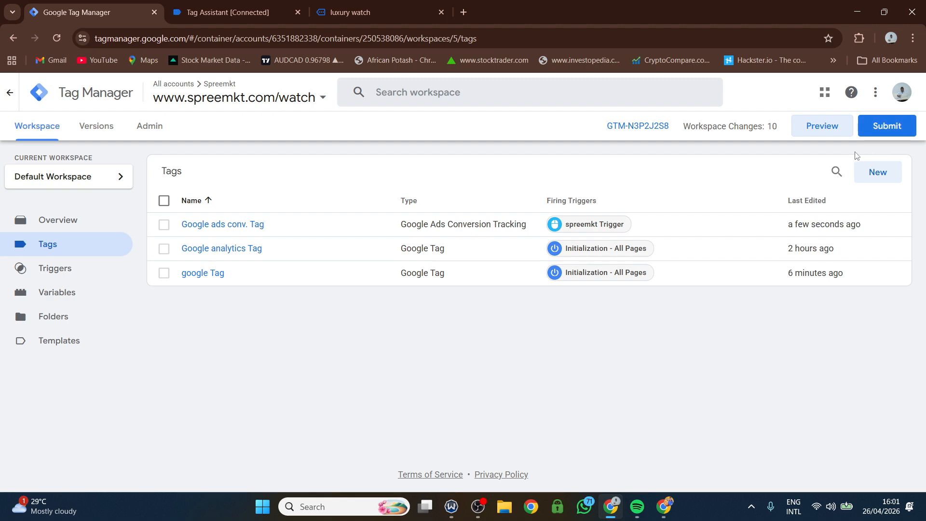
left_click(883, 124)
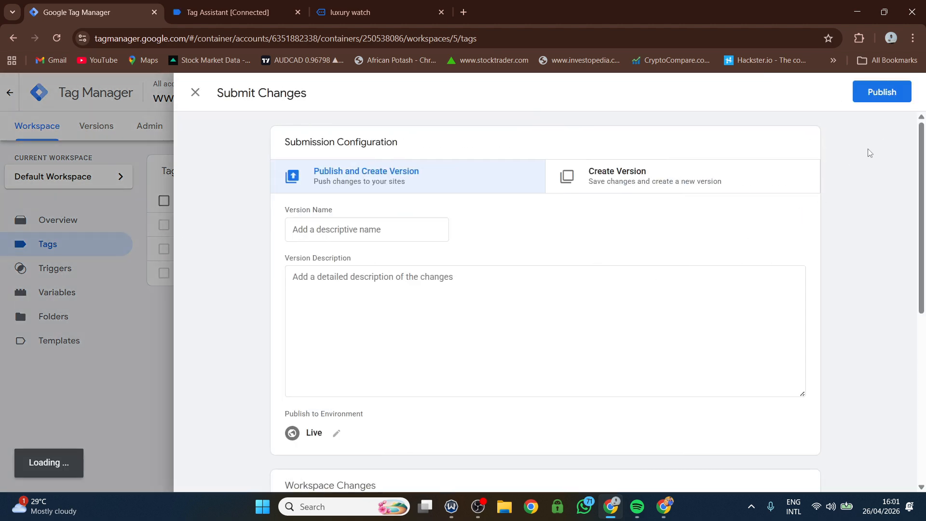
left_click(874, 91)
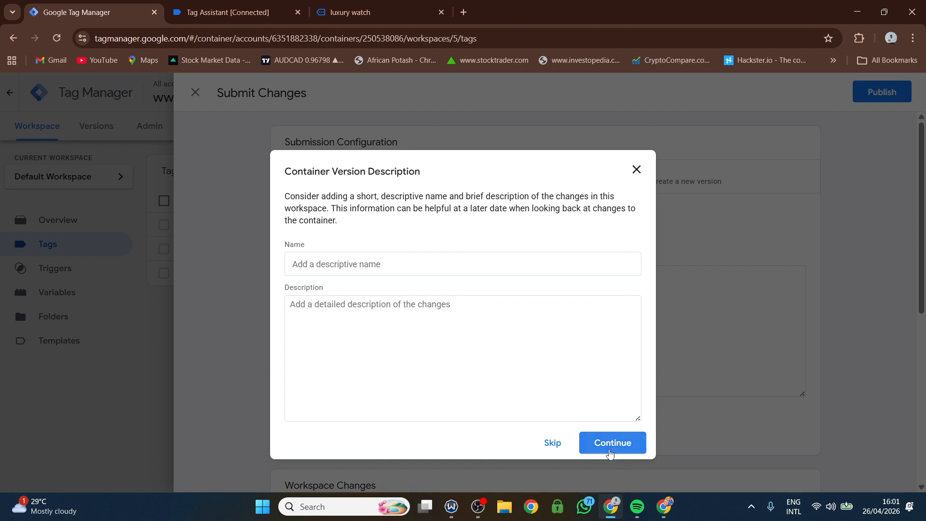
left_click(610, 454)
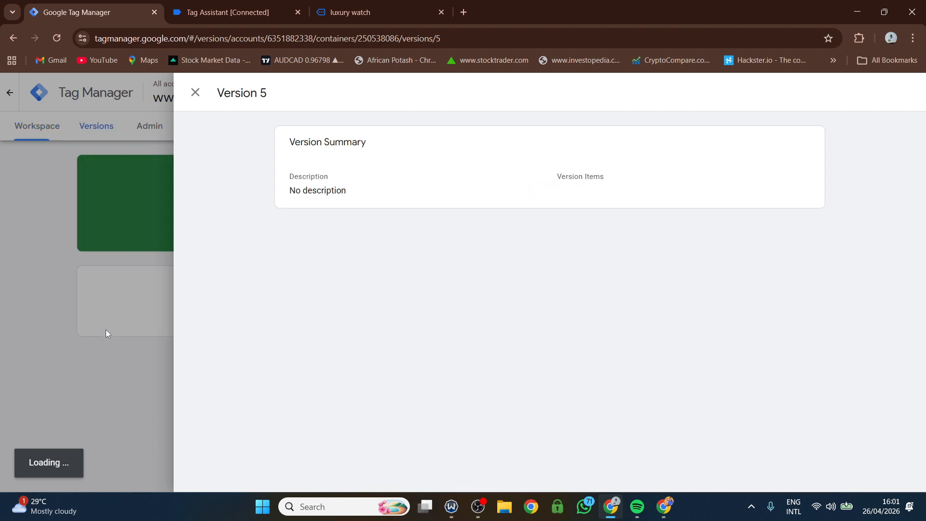
left_click(80, 333)
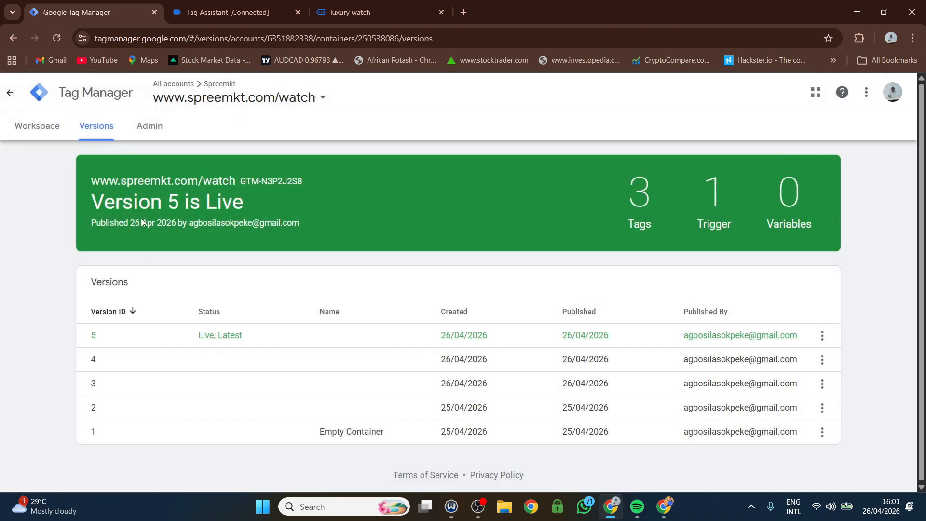
left_click(18, 134)
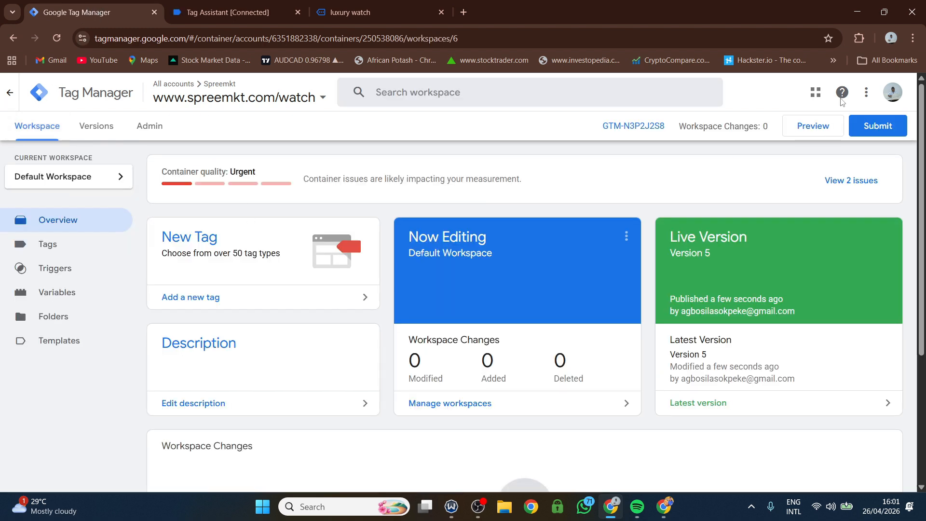
Switch to the Chrome profile with Google Ads, close the Google tag settings, and open the conversions summary under Goals
left_click(890, 39)
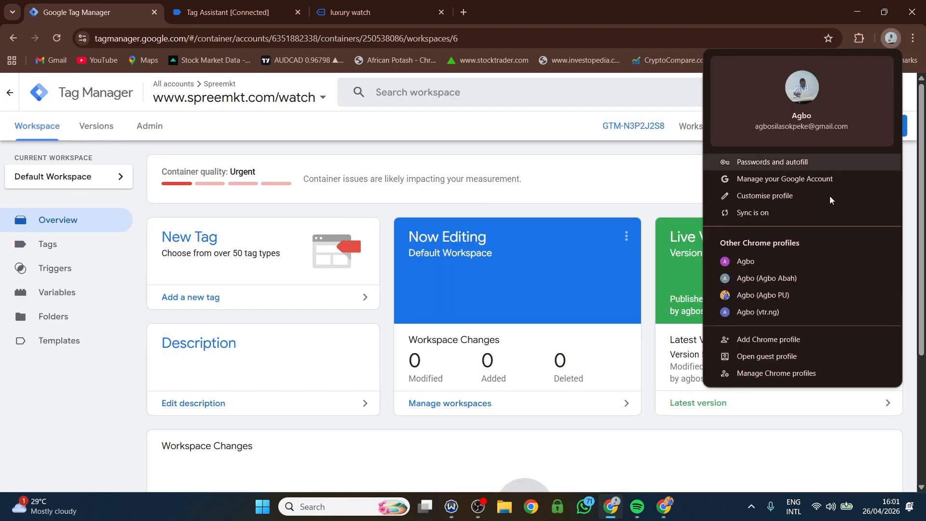
left_click(760, 296)
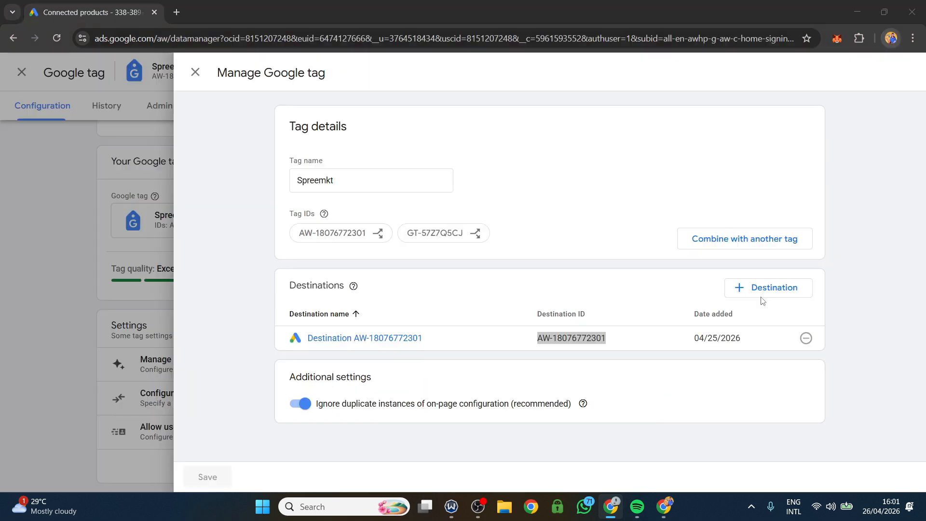
left_click(195, 72)
left_click(198, 73)
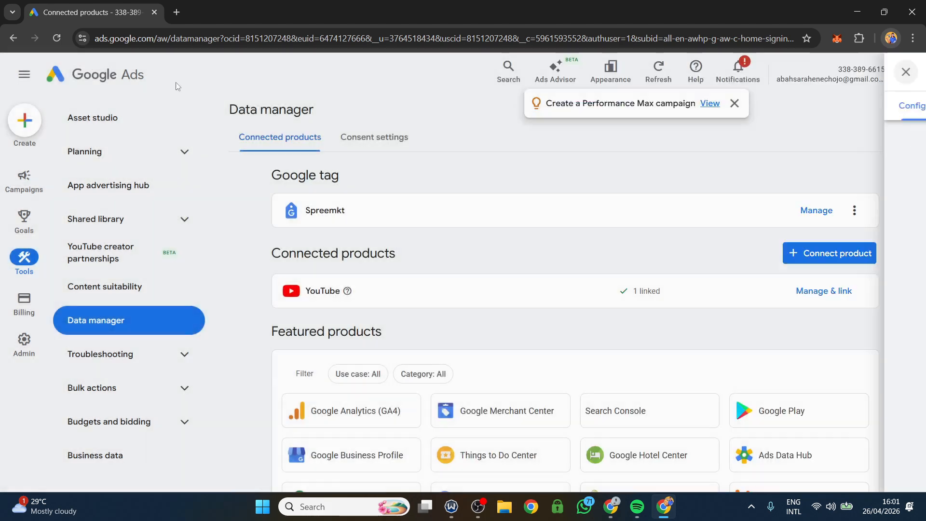
mouse_move(18, 226)
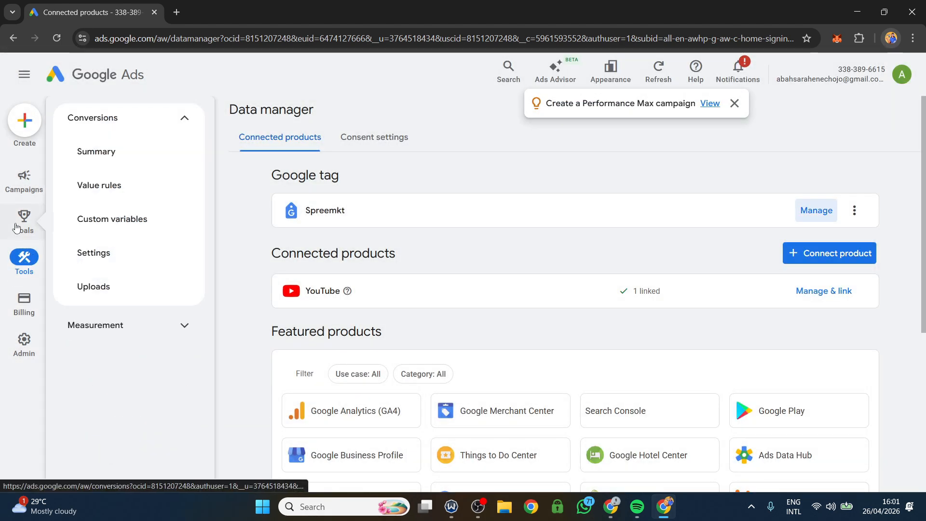
left_click(104, 161)
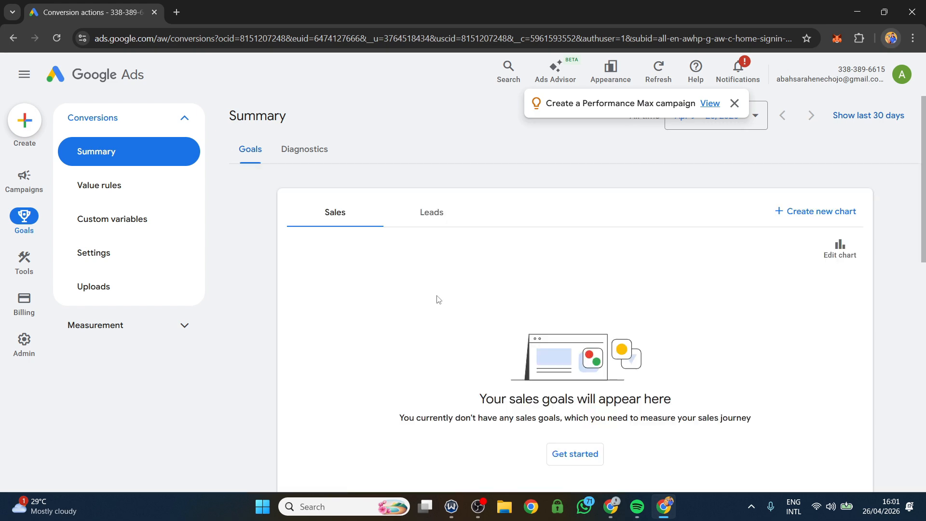
Examine the Contact goal's status details and the Contact (2) conversion action's status, including its troubleshooting instructions
scroll(483, 338, "down", 10)
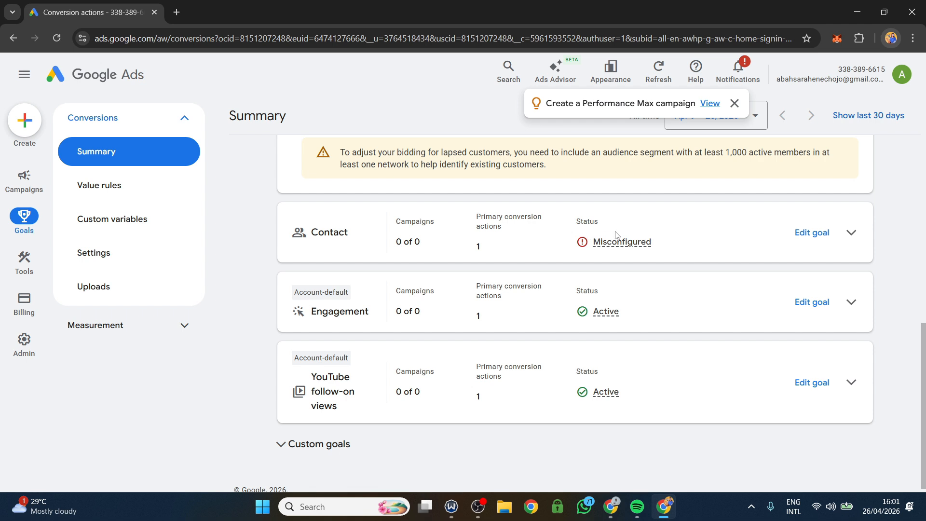
mouse_move(617, 243)
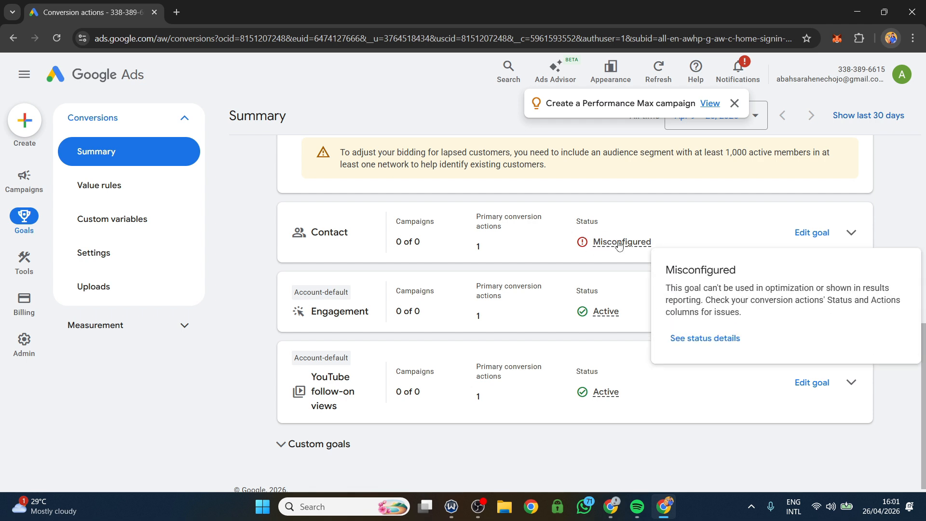
left_click(705, 338)
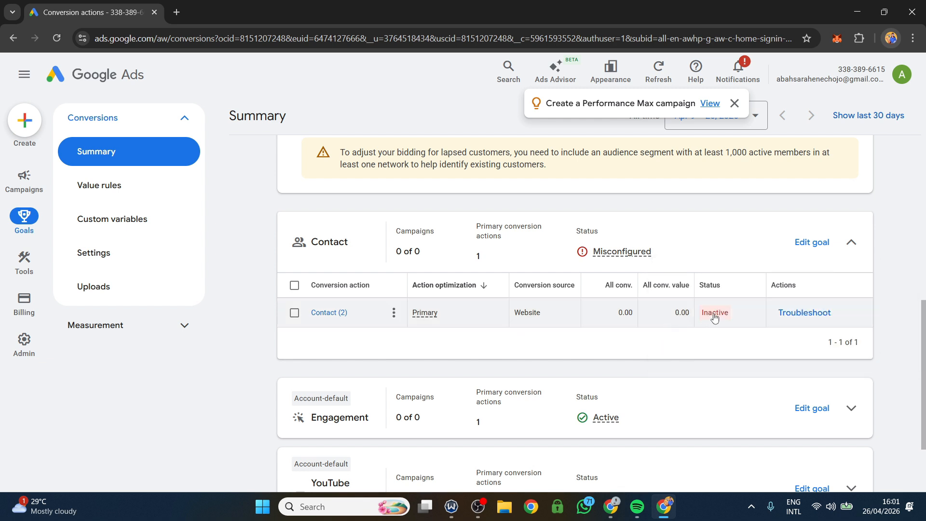
mouse_move(715, 315)
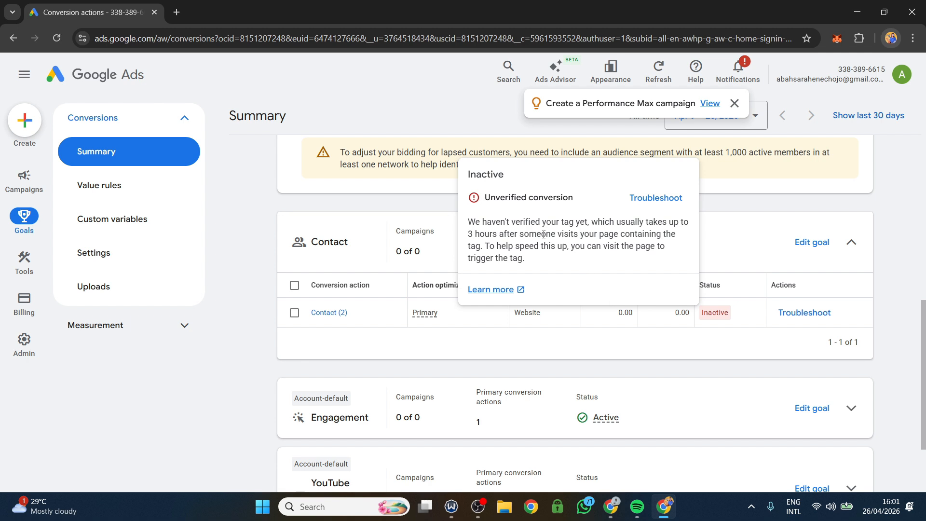
left_click(654, 198)
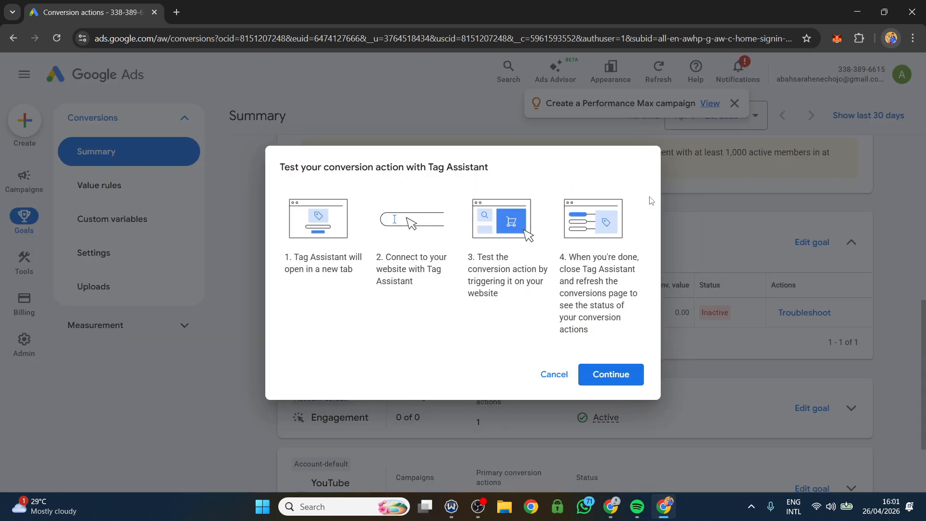
left_click(550, 375)
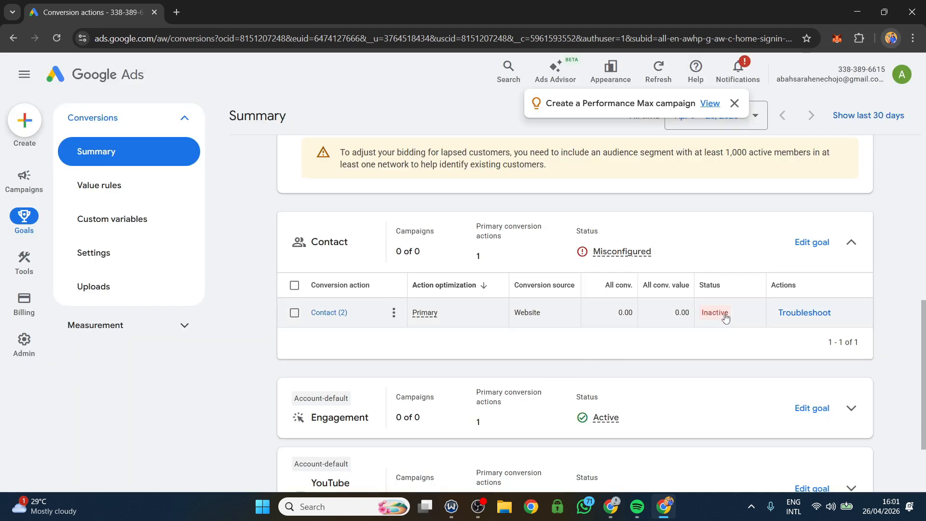
Start troubleshooting the Contact (2) conversion action by launching its Tag Assistant test
mouse_move(726, 317)
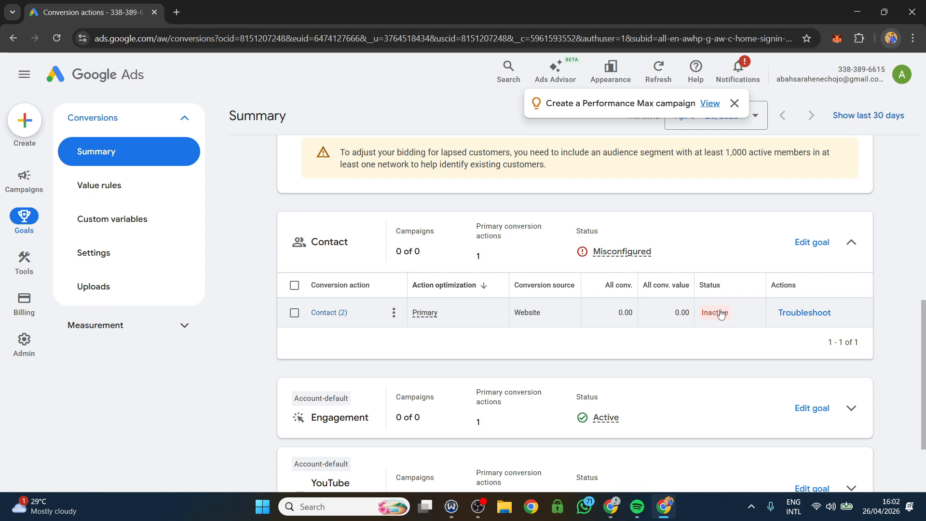
left_click(656, 198)
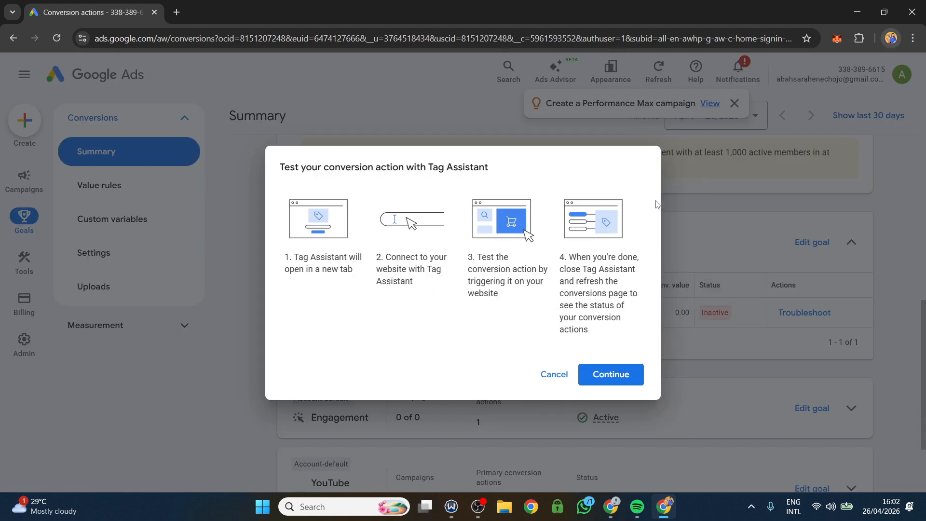
left_click(612, 374)
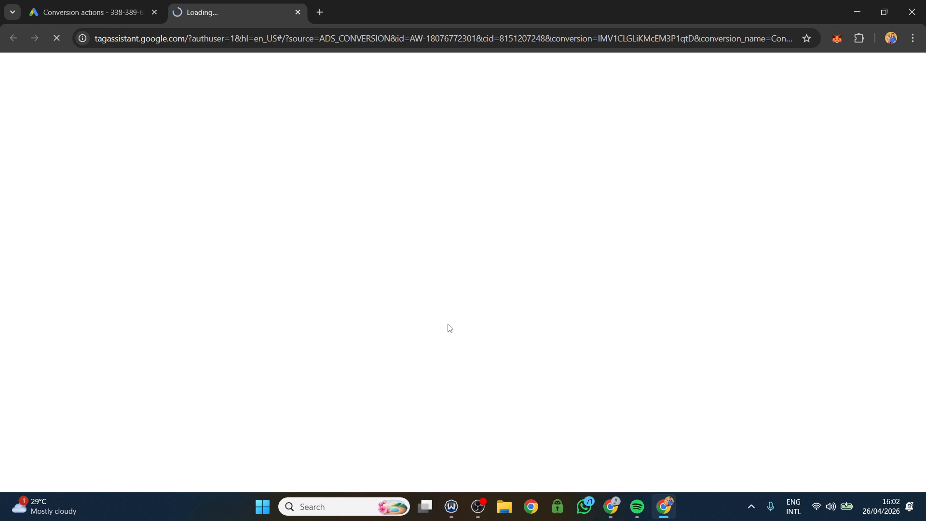
left_click(894, 43)
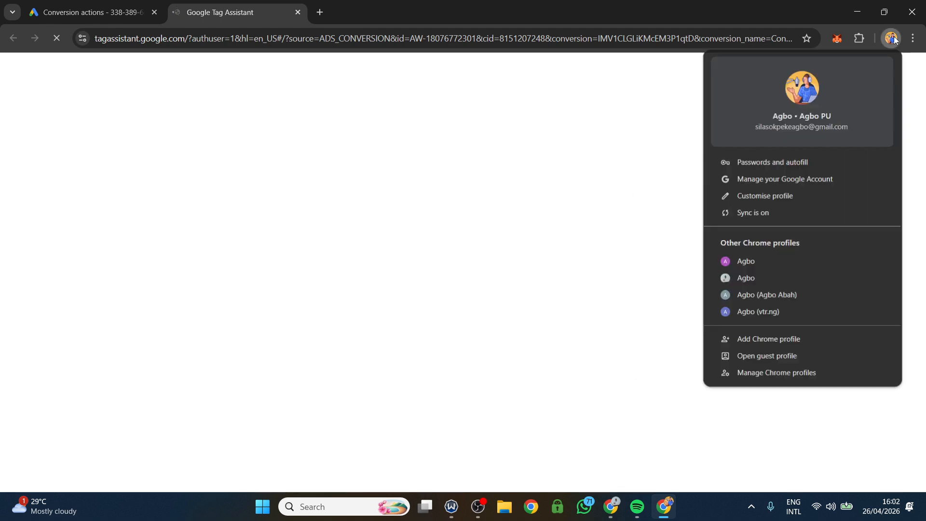
left_click(745, 278)
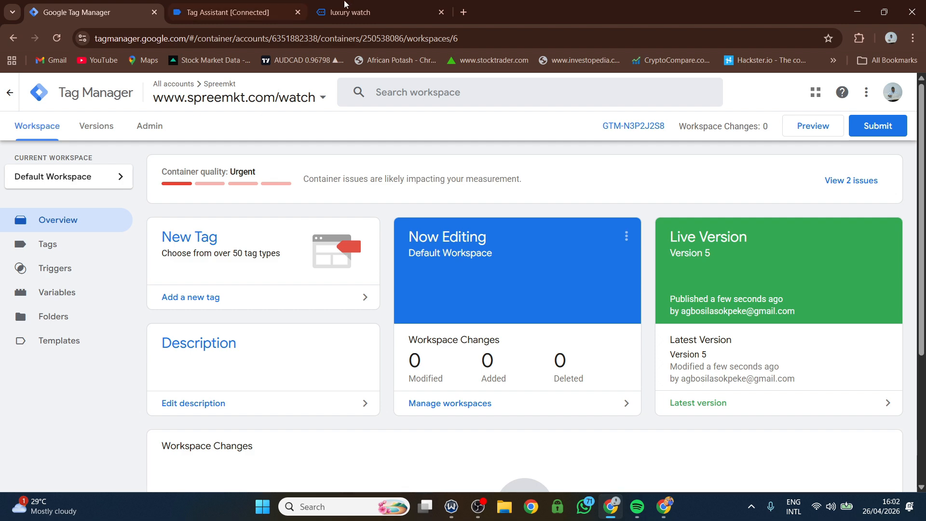
left_click(346, 9)
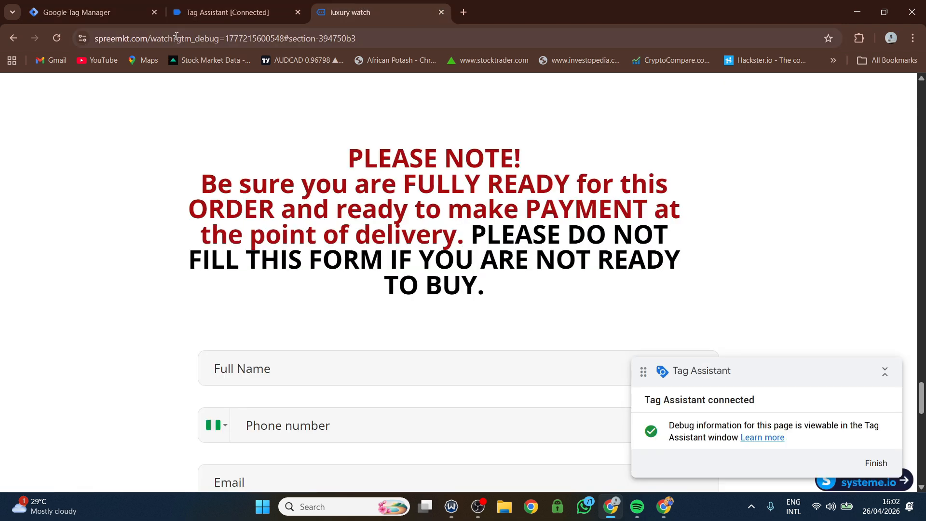
left_click_drag(175, 39, 97, 39)
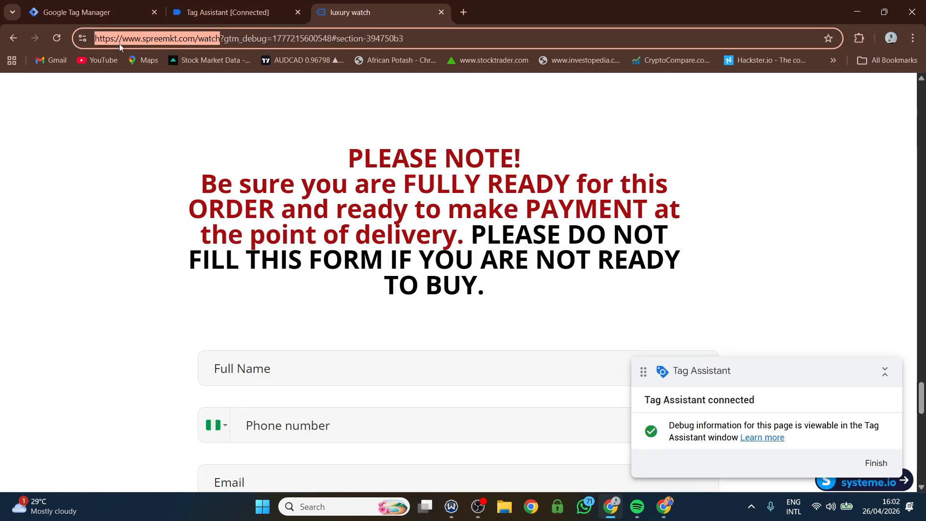
right_click(123, 38)
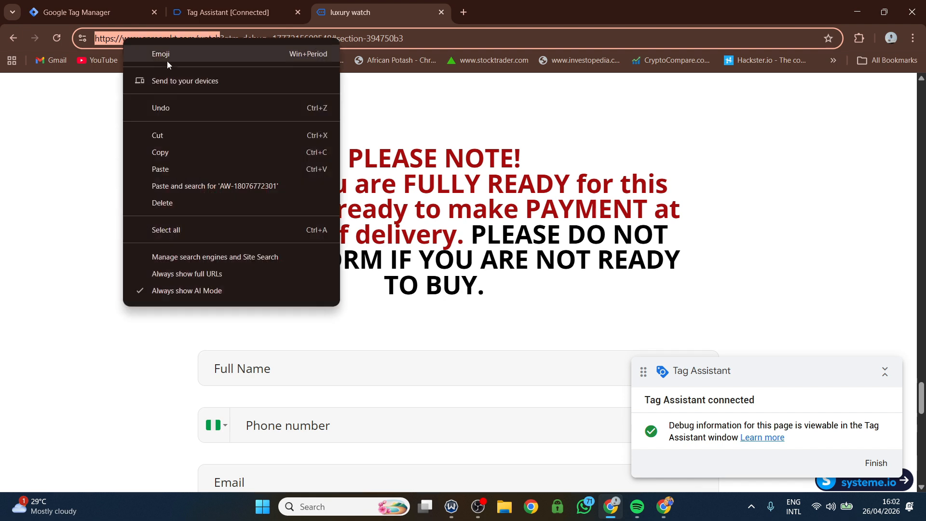
left_click(177, 154)
left_click(892, 38)
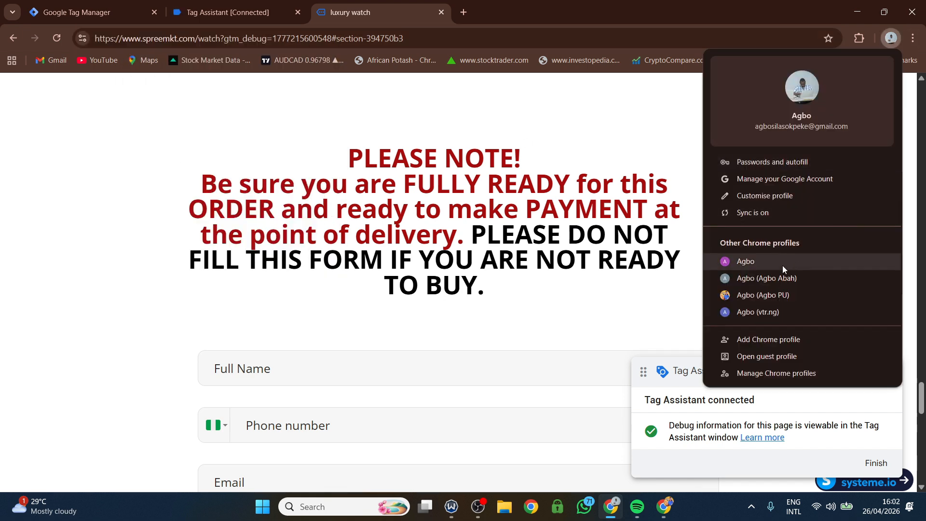
left_click(780, 296)
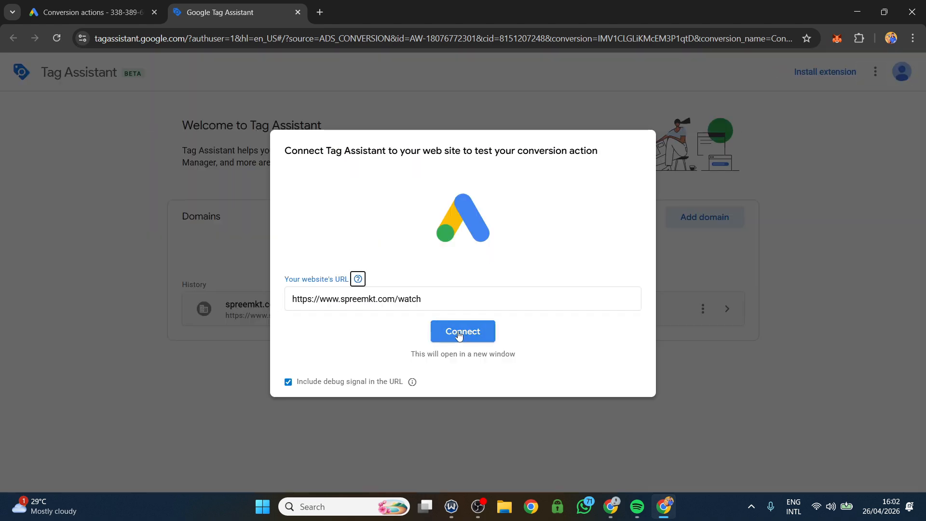
left_click(458, 333)
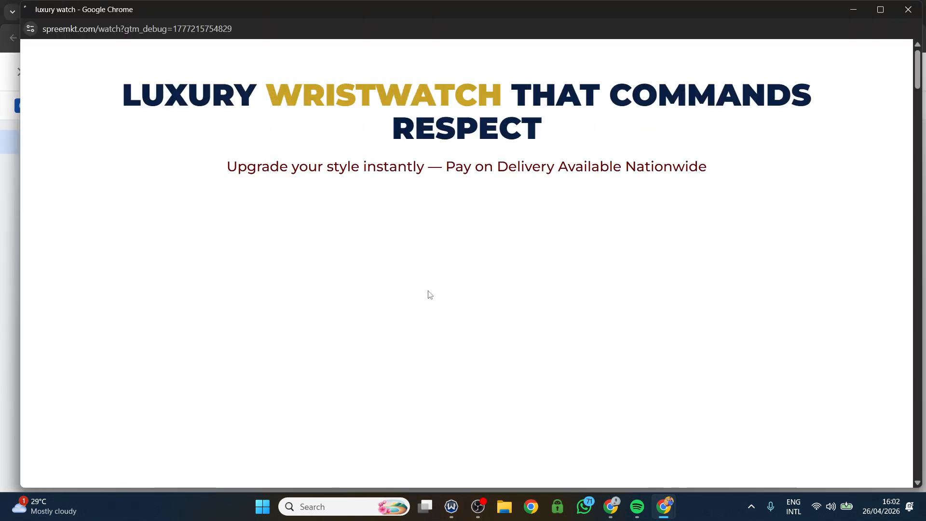
Test the Contact (2) conversion action with the page's "Order Now - Pay on Delivery (35k)" button, then finish the test and close Tag Assistant
scroll(459, 235, "down", 3)
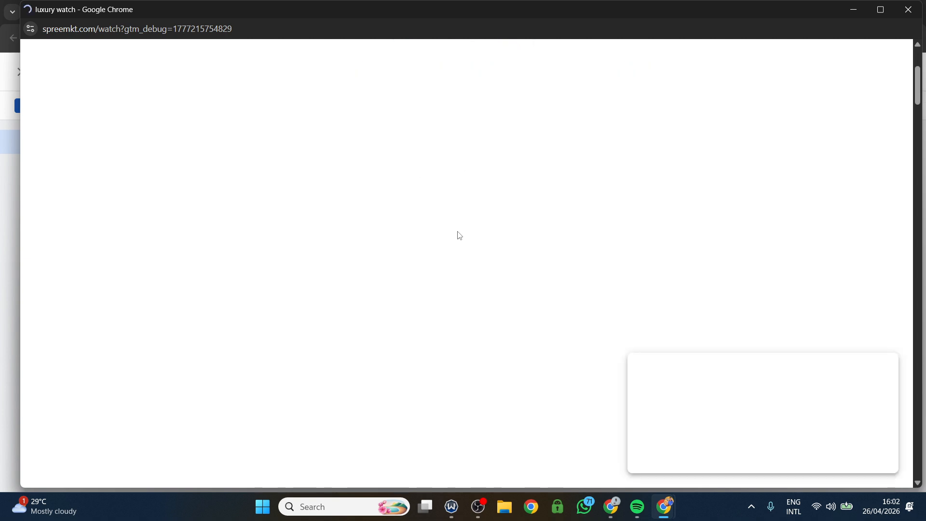
scroll(459, 236, "down", 2)
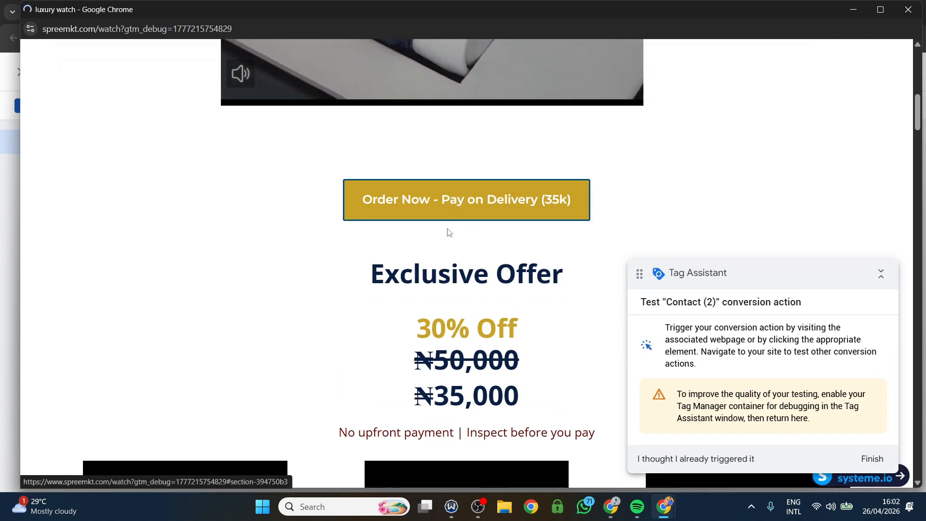
left_click(422, 206)
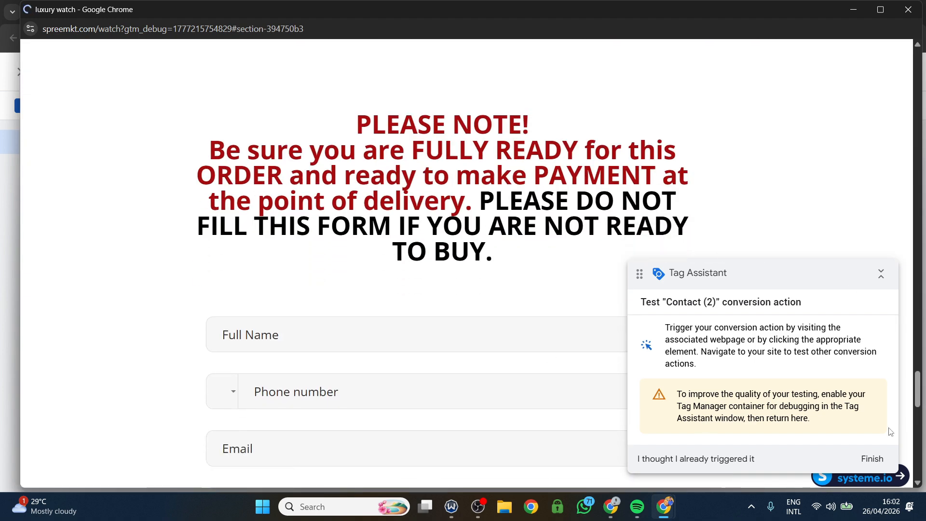
left_click(863, 456)
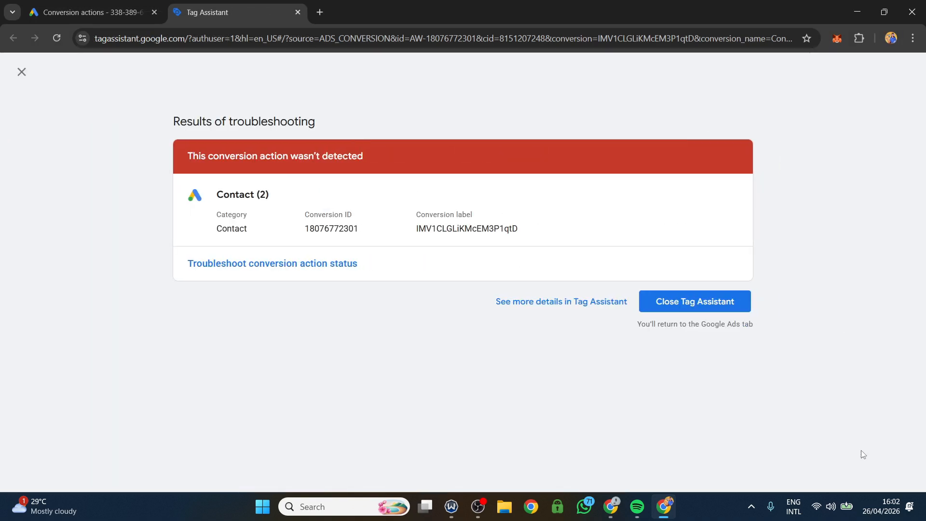
left_click(698, 301)
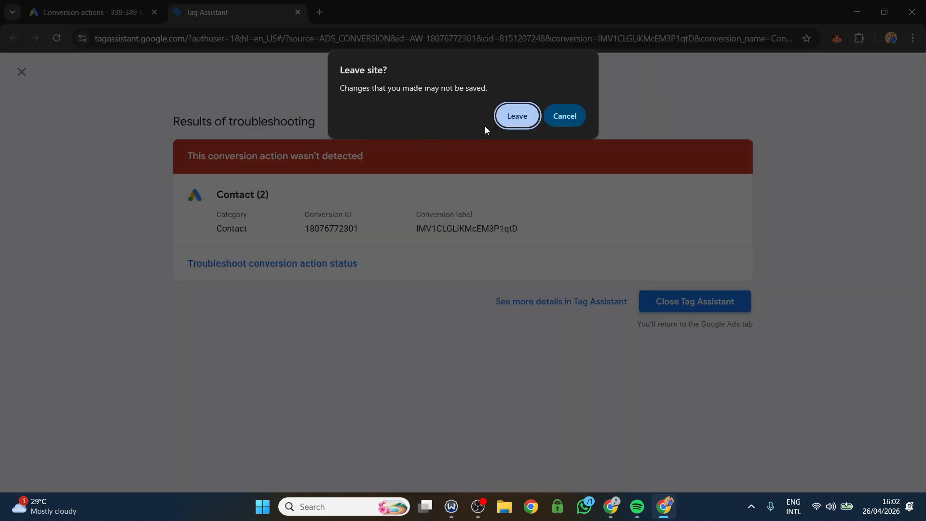
left_click(515, 115)
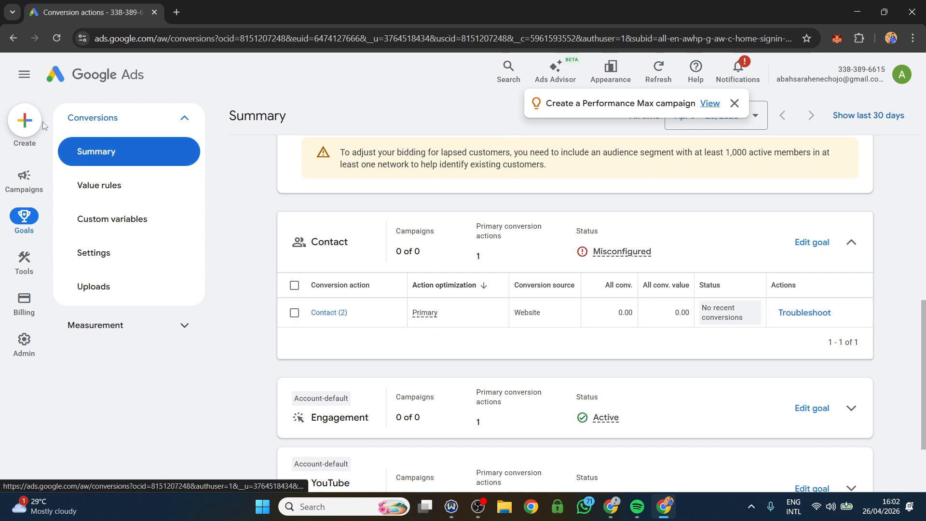
Reload the Google Ads conversions summary and check the Contact goal's status
left_click(56, 39)
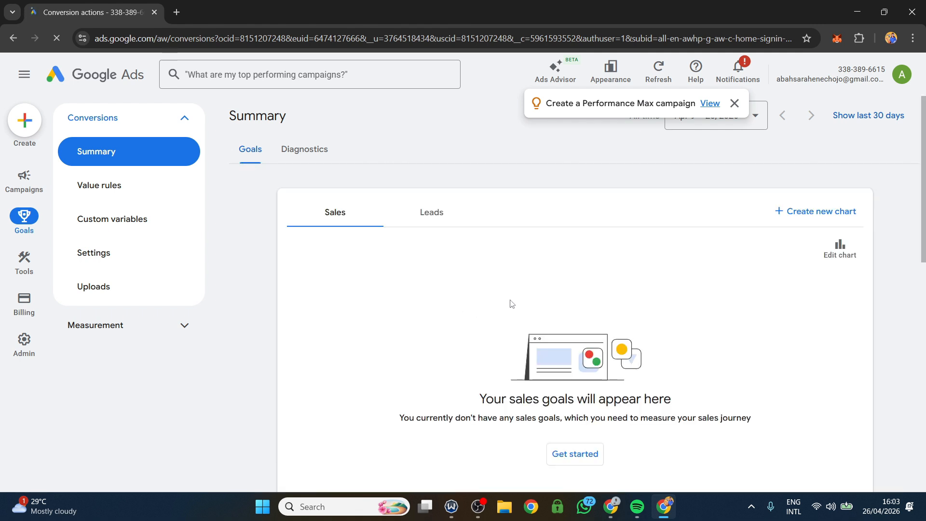
scroll(512, 304, "down", 10)
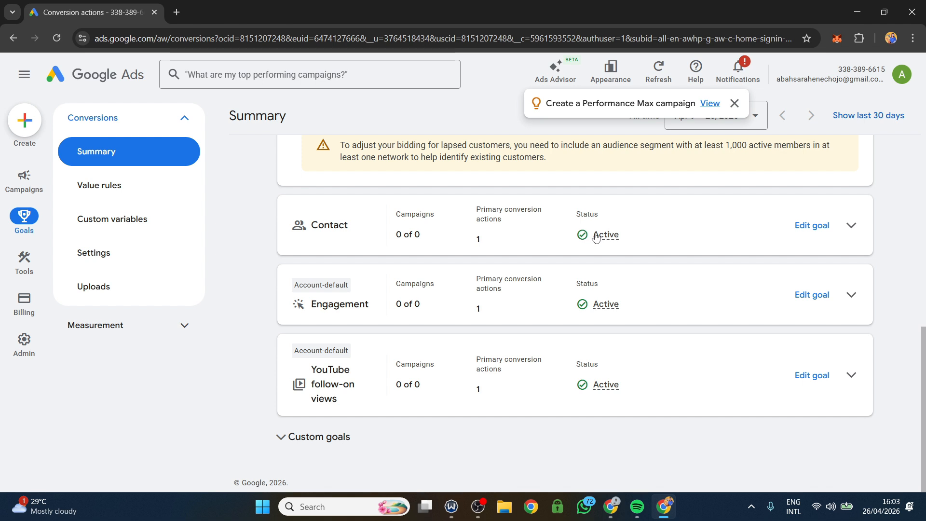
mouse_move(597, 236)
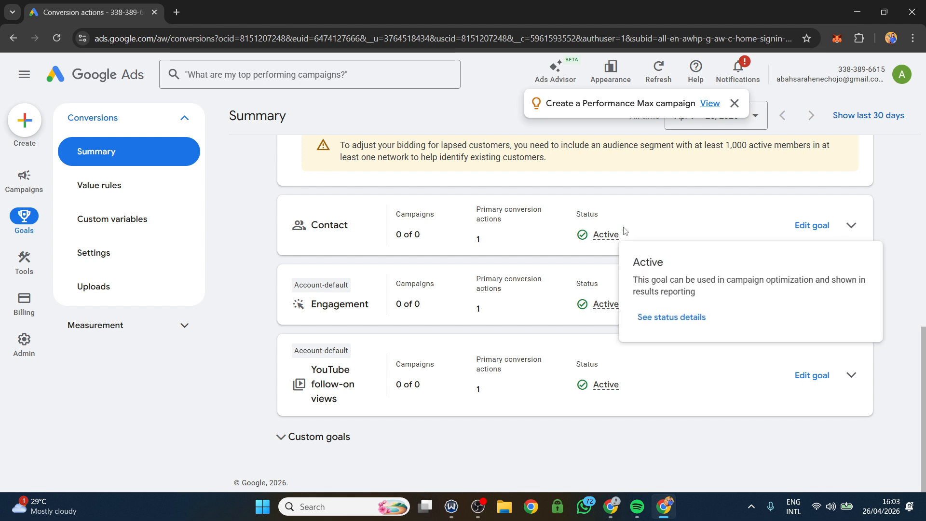